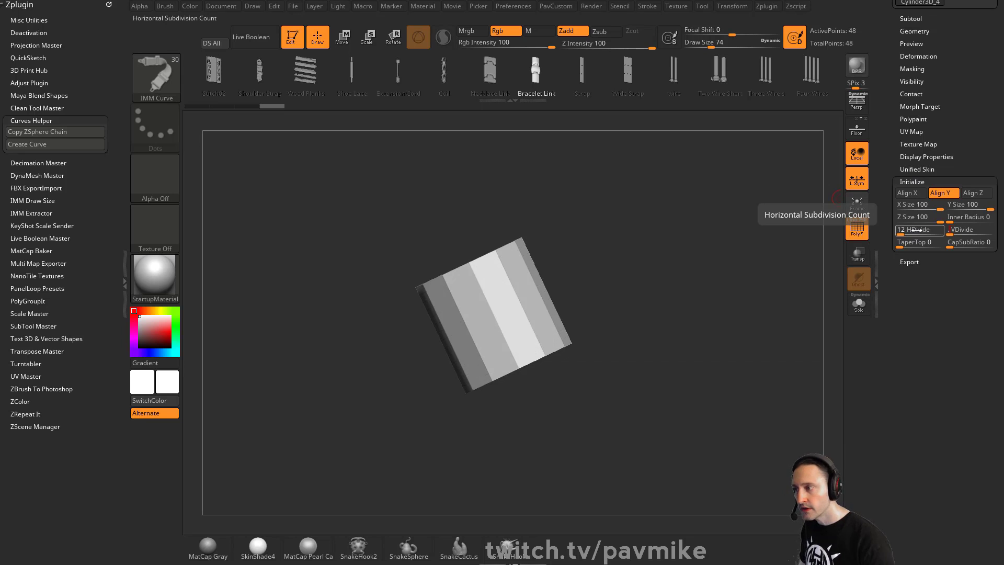
Step: Convert the cylinder to a PolyMesh3D and stretch it along its height into a long, thin rod
left_click_drag(698, 288, 691, 292, "shift")
left_click(914, 182)
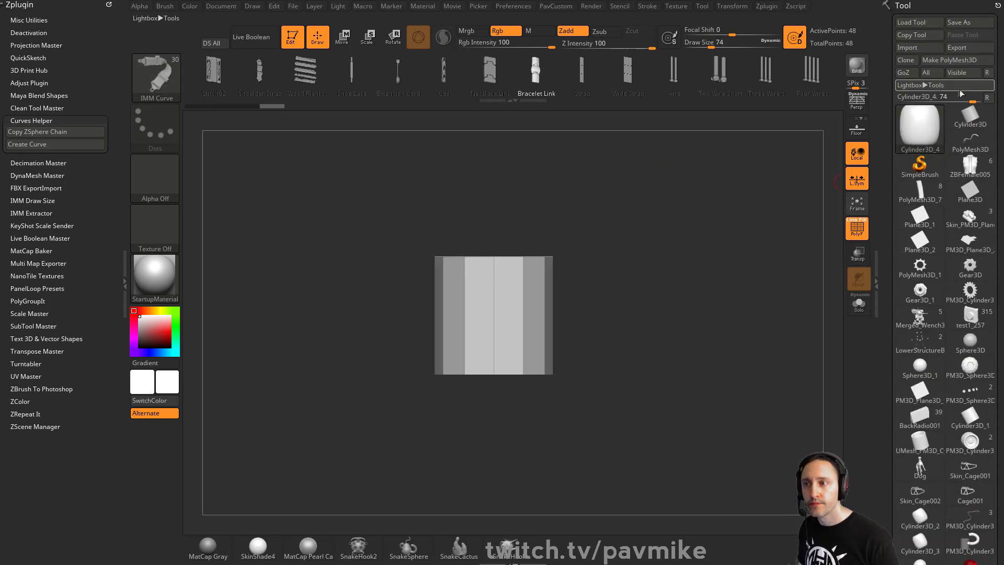
left_click(968, 61)
key("w")
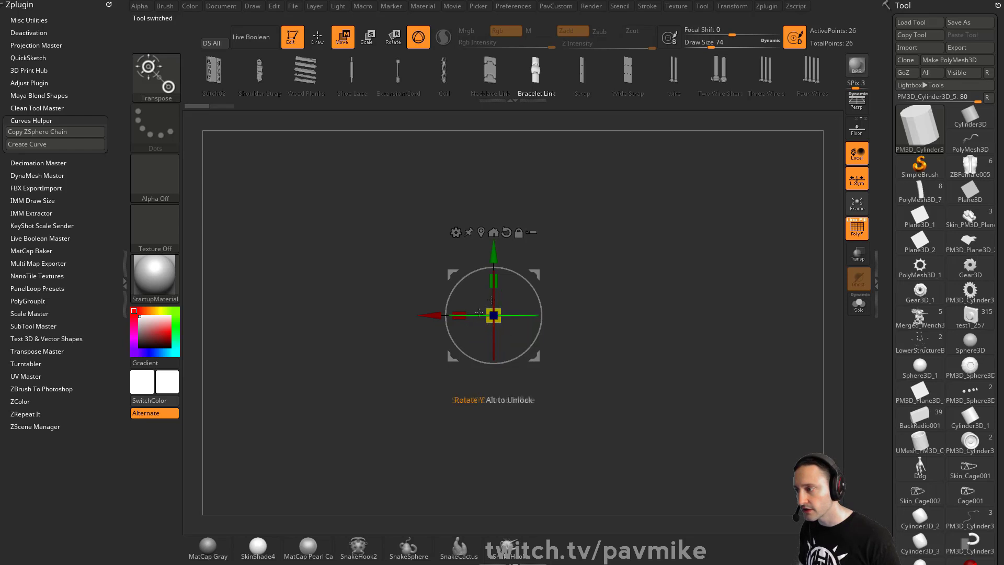
left_click_drag(499, 280, 496, 188)
key("q")
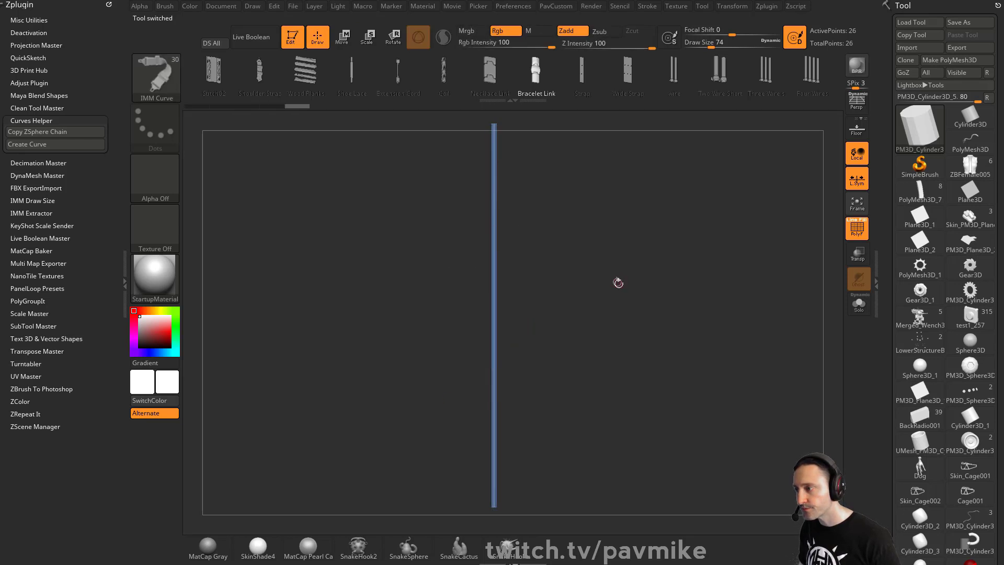
Step: Activate the ZModeler brush and set its edge action to Insert with Multiple EdgeLoops
left_click_drag(585, 240, 638, 417, "alt")
key("b")
key("z")
key("m")
key("space")
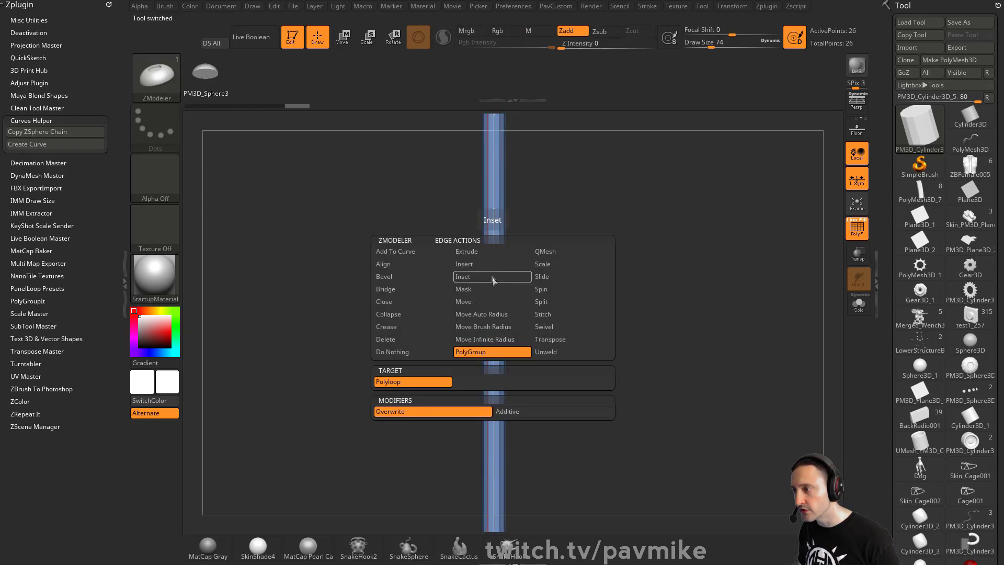
left_click(482, 265)
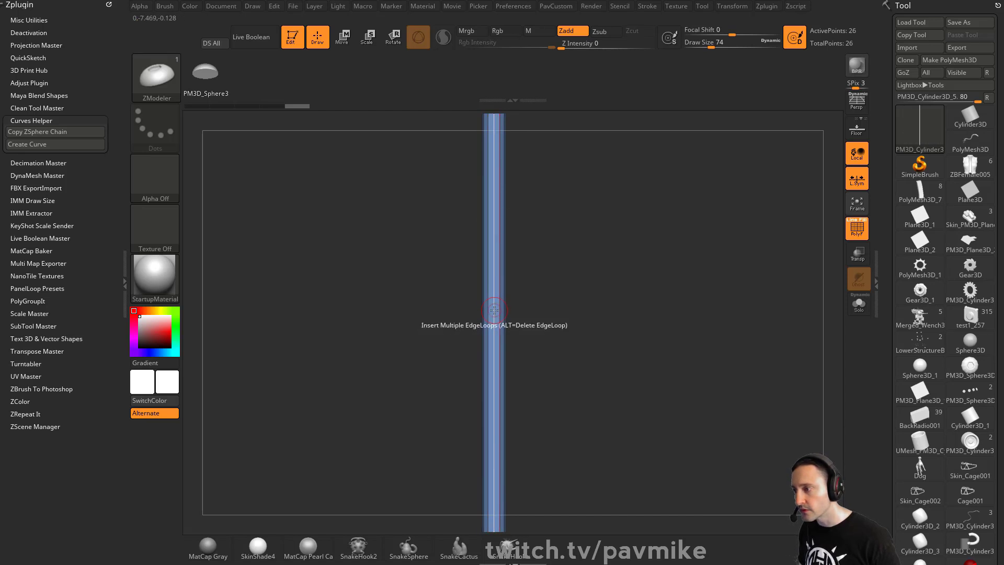
Step: Insert multiple edge loops along the rod using Specified Elevation 0, undoing the initial insertion made with Interactive Elevation
left_click(493, 315)
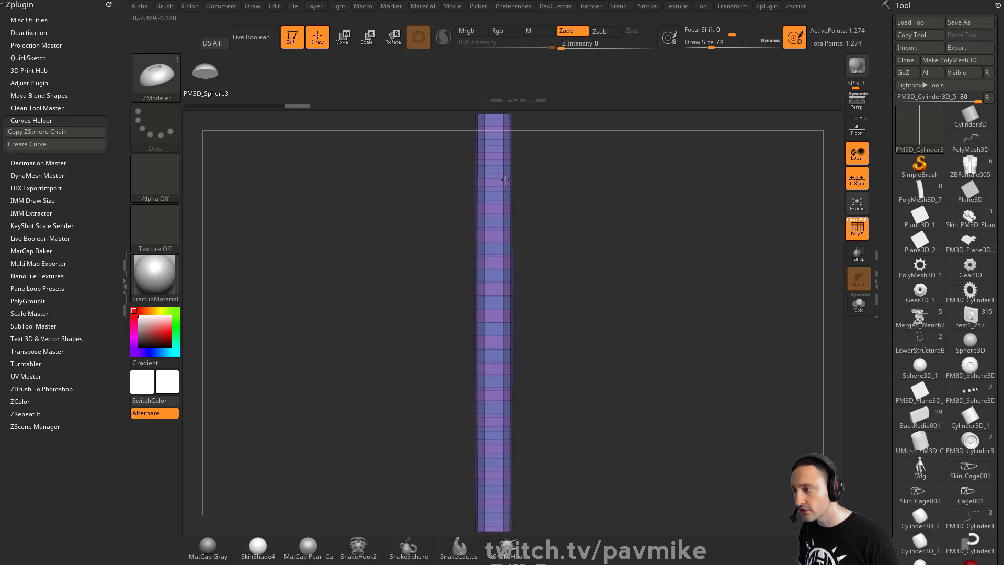
key("ctrl+z")
key("space")
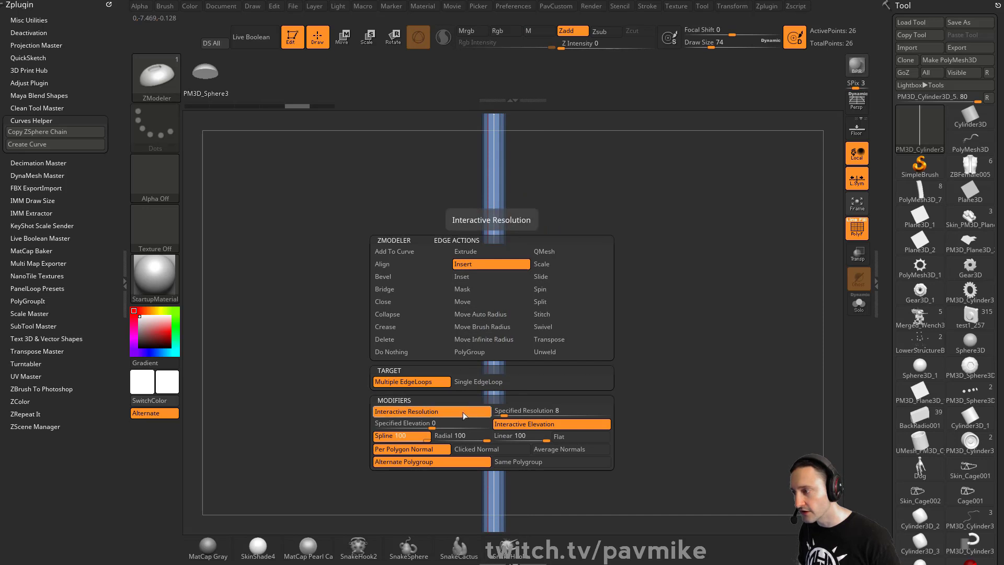
left_click(472, 423)
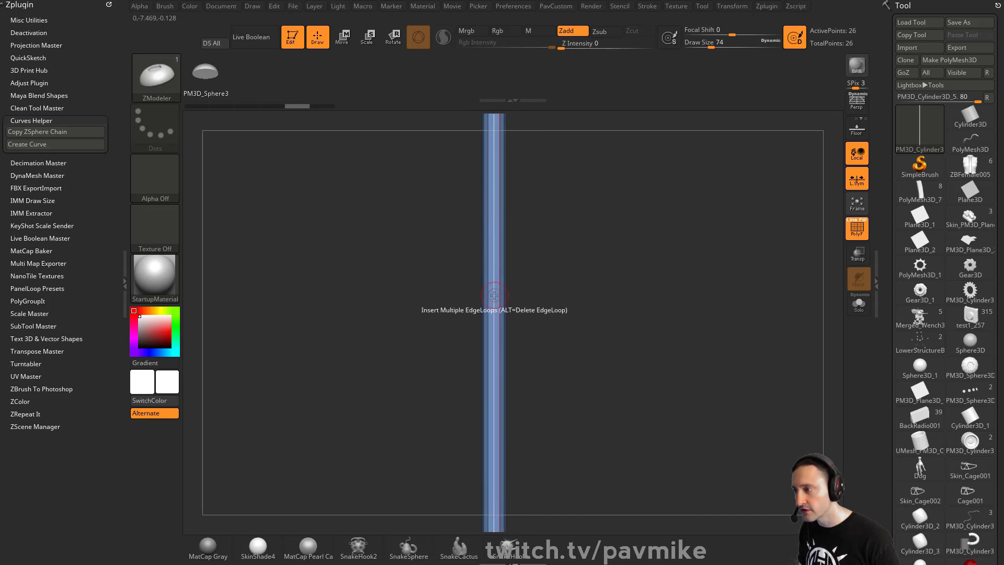
left_click(506, 168)
Step: Scale the rod along its length by a factor of about 0.9
left_click_drag(611, 171, 611, 365, "alt")
key("w")
left_click_drag(478, 306, 475, 301)
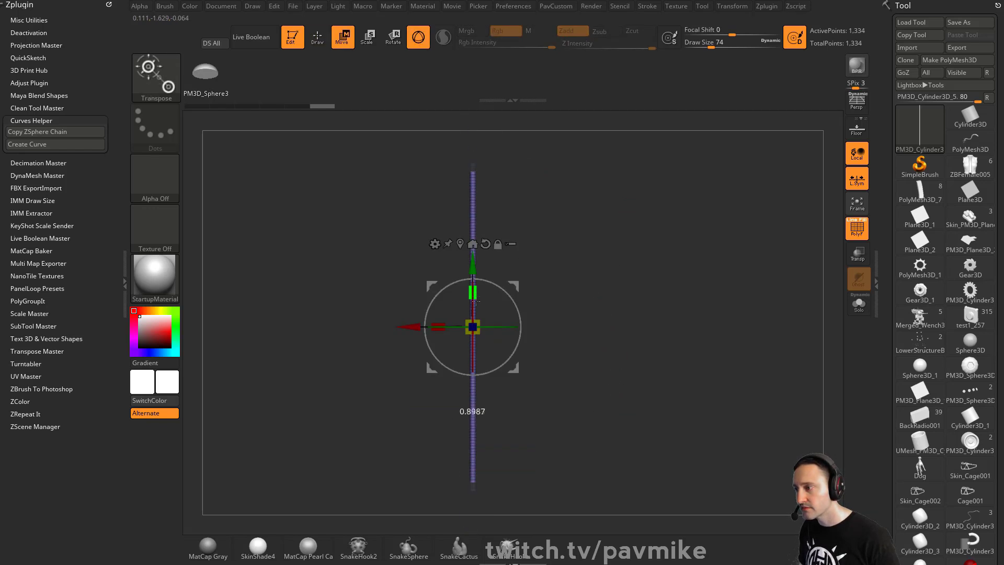
key("q")
mouse_move(603, 294)
left_mouse_down()
mouse_move(594, 238)
mouse_move(596, 246)
left_mouse_up()
left_click_drag(596, 246, 646, 308, "alt")
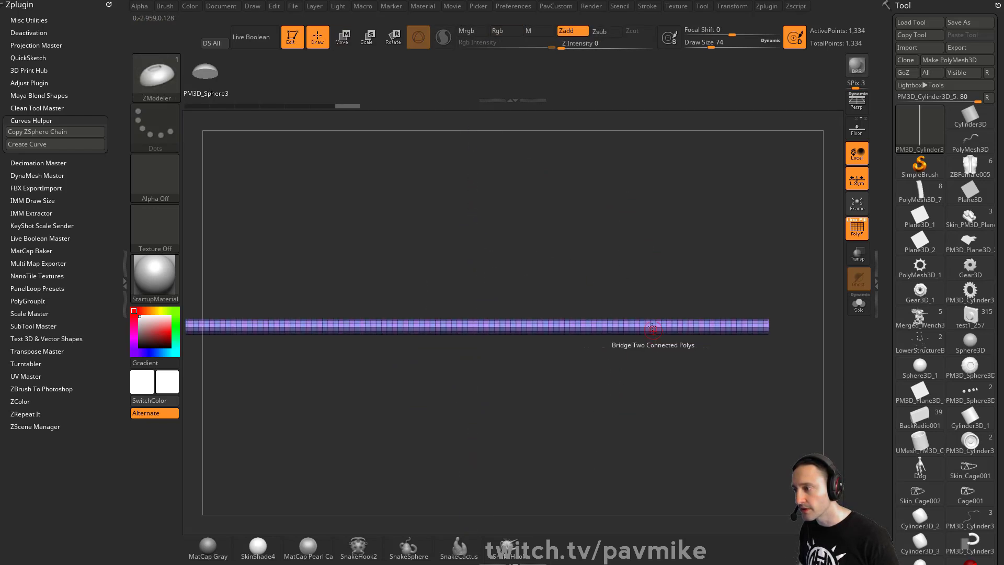
Step: Reposition the gizmo at the end of the rod and recenter it on the mesh
key("w")
left_click_drag(587, 256, 550, 224)
left_click(459, 246)
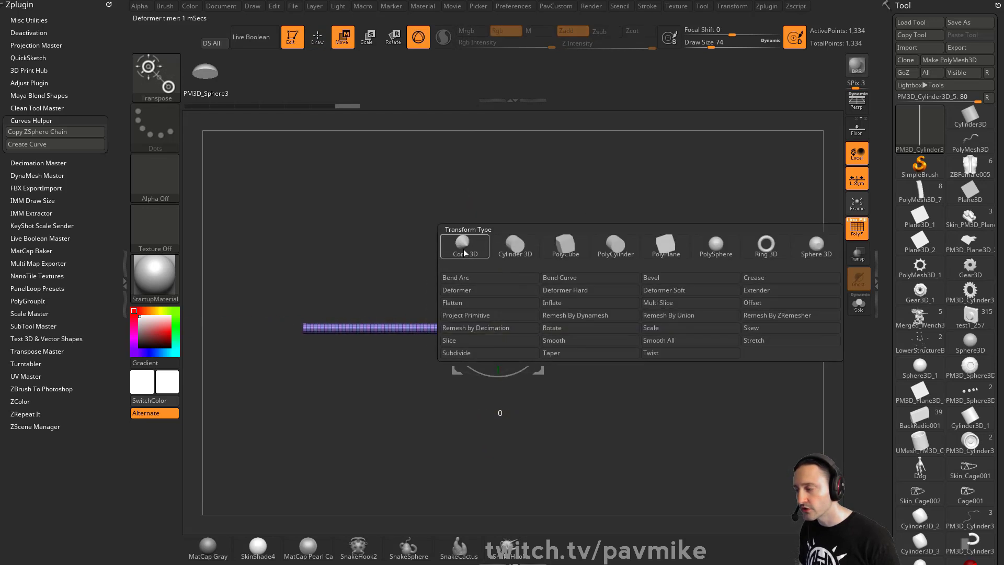
left_click(544, 304)
left_click_drag(539, 308, 545, 339)
left_click_drag(539, 288, 313, 172, "alt")
left_click_drag(541, 258, 705, 282)
left_click(656, 214, "alt")
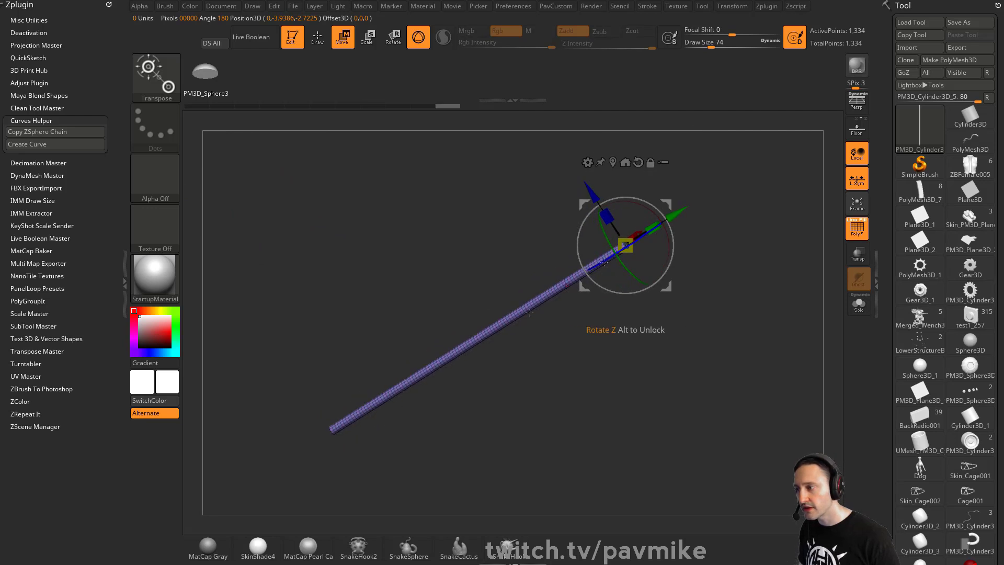
left_click_drag(605, 262, 571, 257)
left_click(613, 163, "alt")
Step: Try to bend the rod with the Bend Arc deformer
left_click(470, 197)
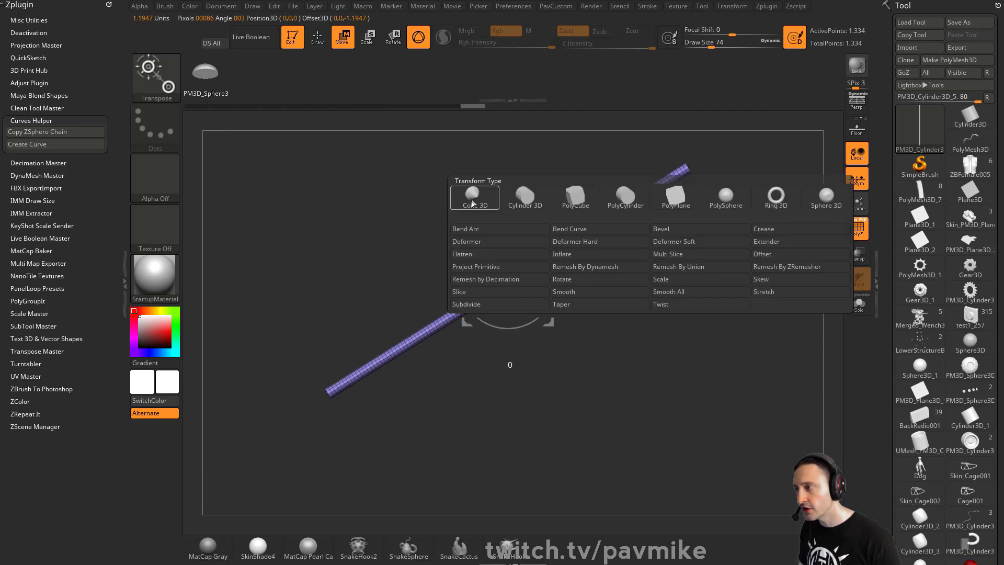
left_click(527, 231)
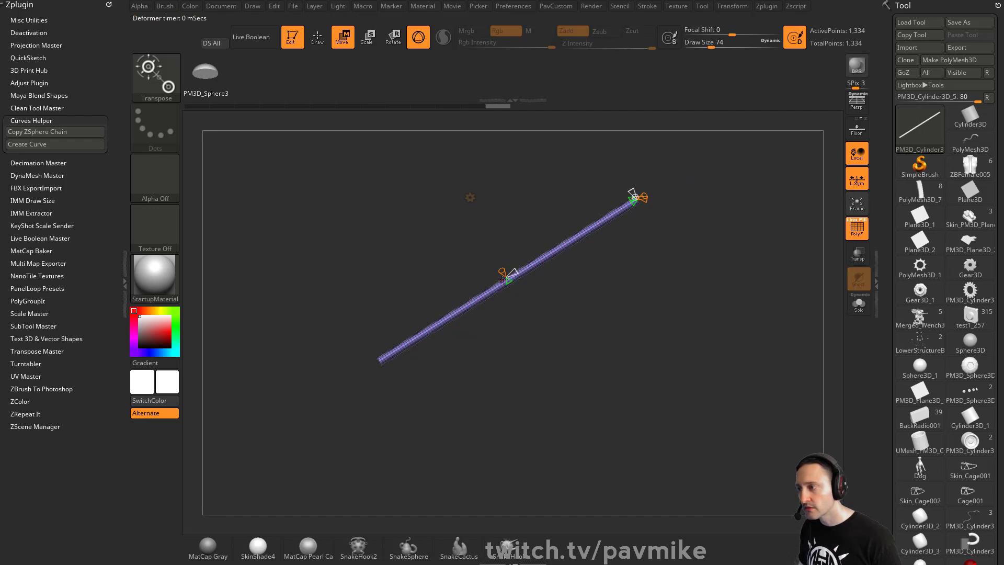
left_click_drag(509, 282, 486, 225)
Step: Apply the Bend Curve deformer to the rod and set its curve resolution to 5
left_click(471, 197)
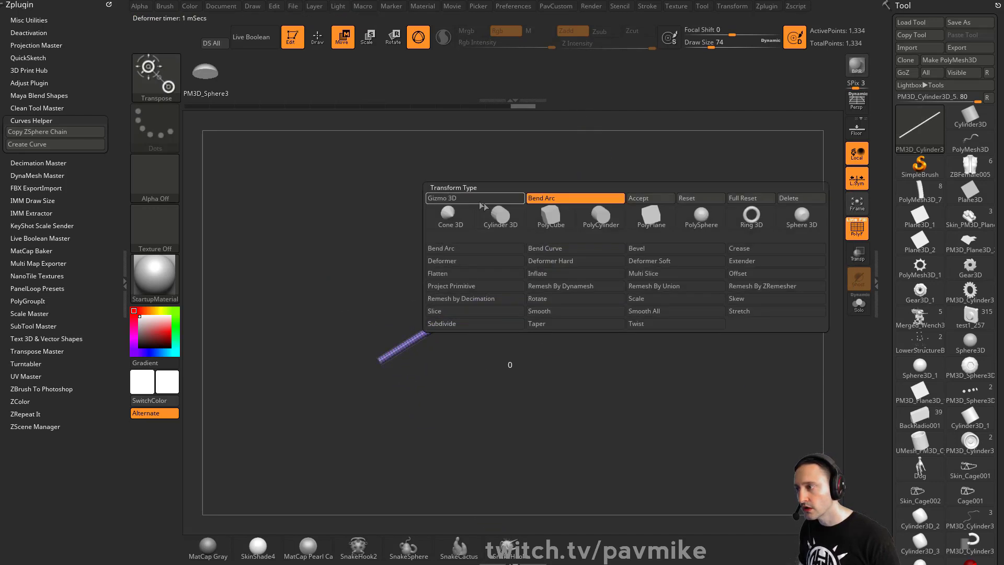
left_click(541, 250)
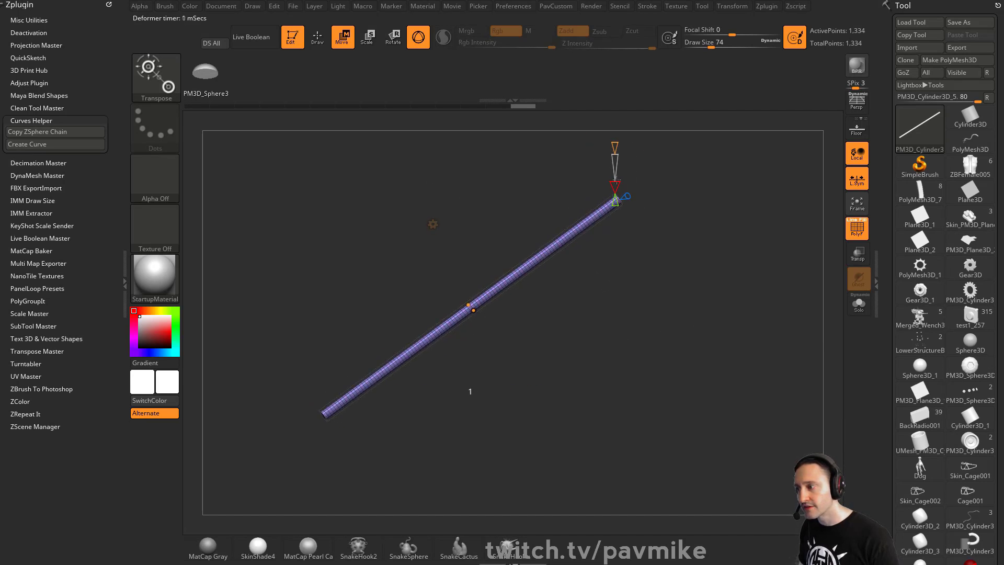
left_click_drag(647, 153, 648, 185, "alt")
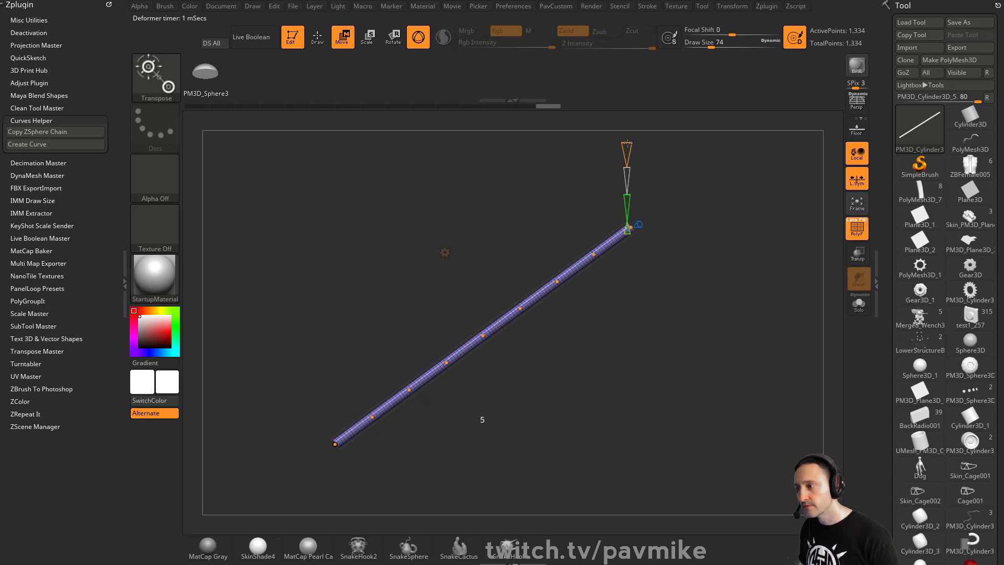
left_click_drag(699, 271, 709, 285)
Step: Move several Bend Curve control points along the rod to shape it into a wavy curve
left_click_drag(597, 256, 573, 248)
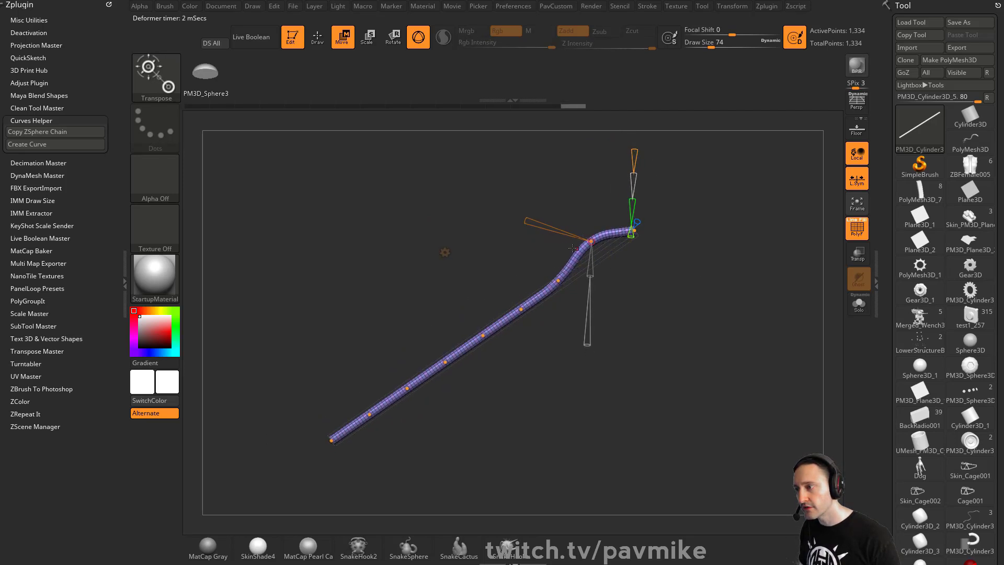
left_click_drag(521, 308, 535, 323)
left_click_drag(603, 377, 570, 296, "alt")
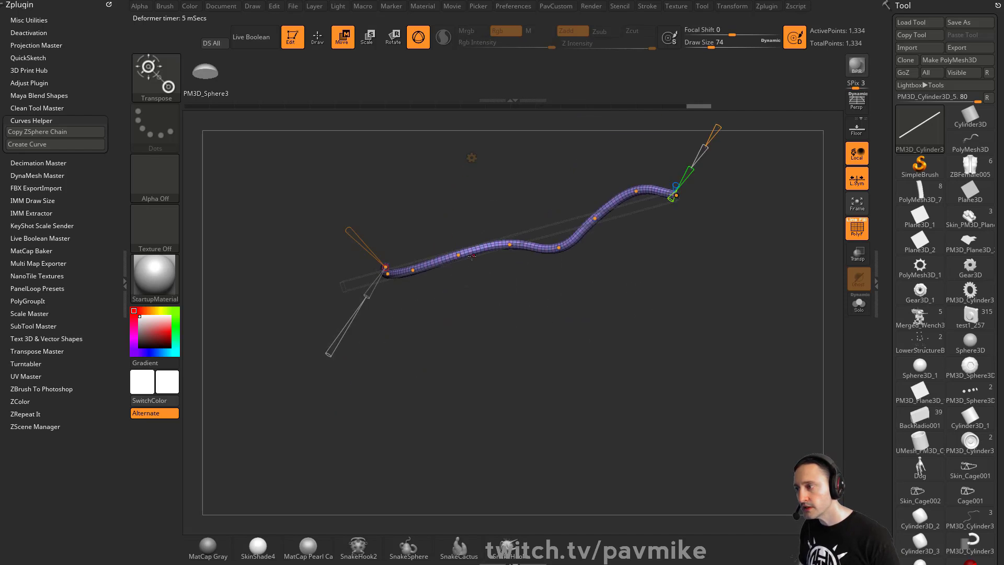
left_click_drag(452, 252, 459, 304)
left_click_drag(598, 316, 676, 158, "alt")
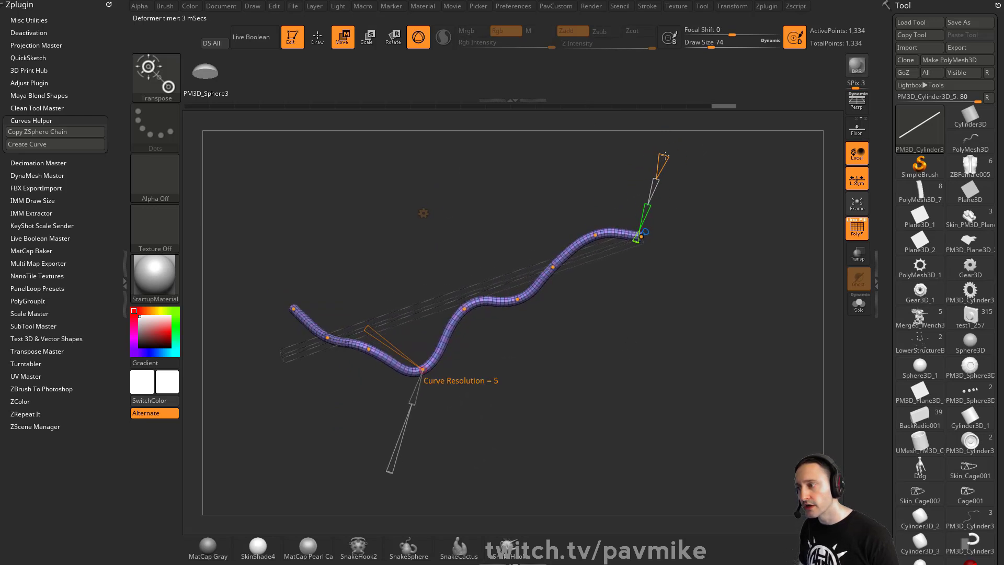
Step: Thicken the rod around its middle control point and adjust the Bend Curve handles at neighbouring control points
left_click_drag(369, 328, 335, 303)
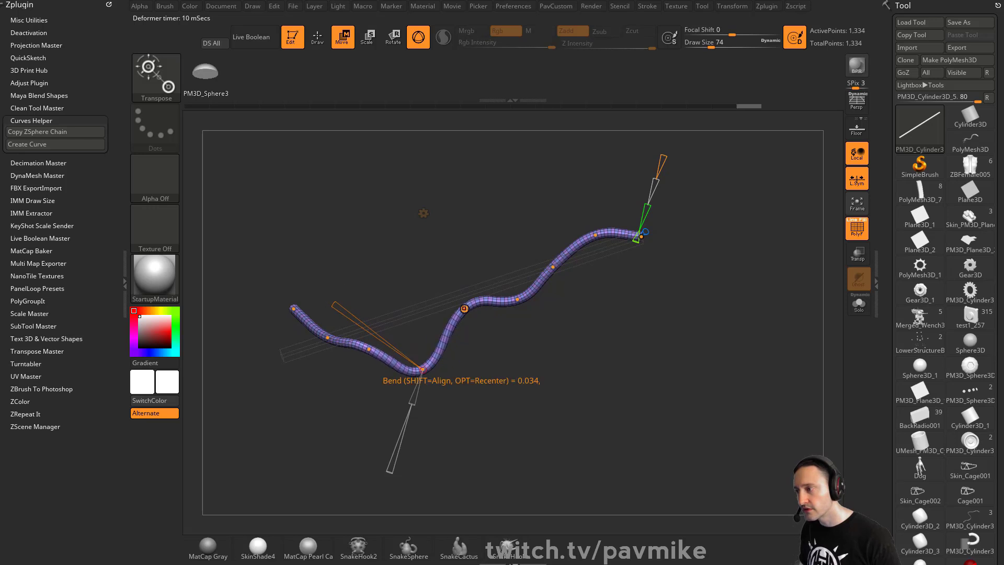
left_click(464, 309)
left_click_drag(457, 342, 523, 316)
left_click(553, 267)
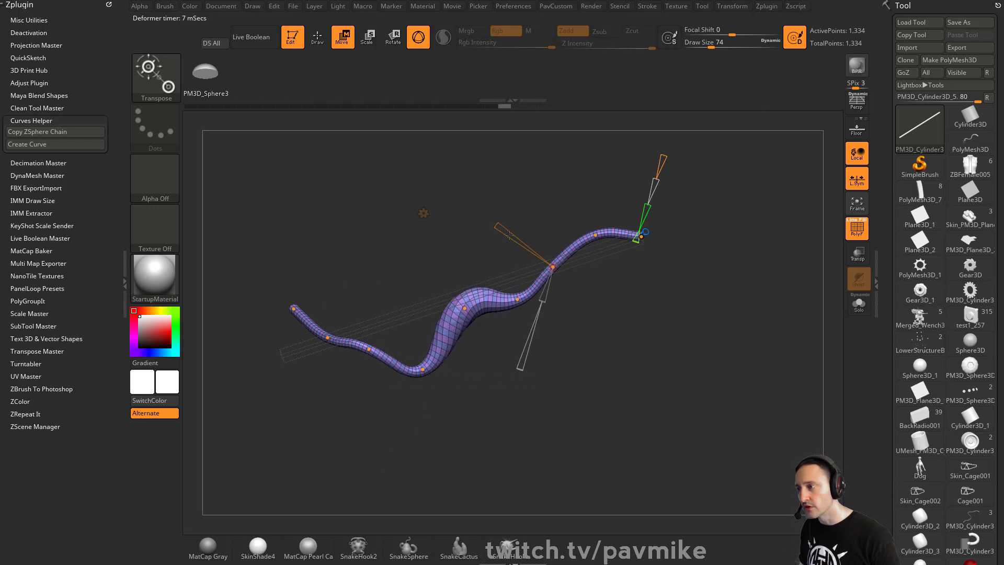
left_click(595, 234)
key("q")
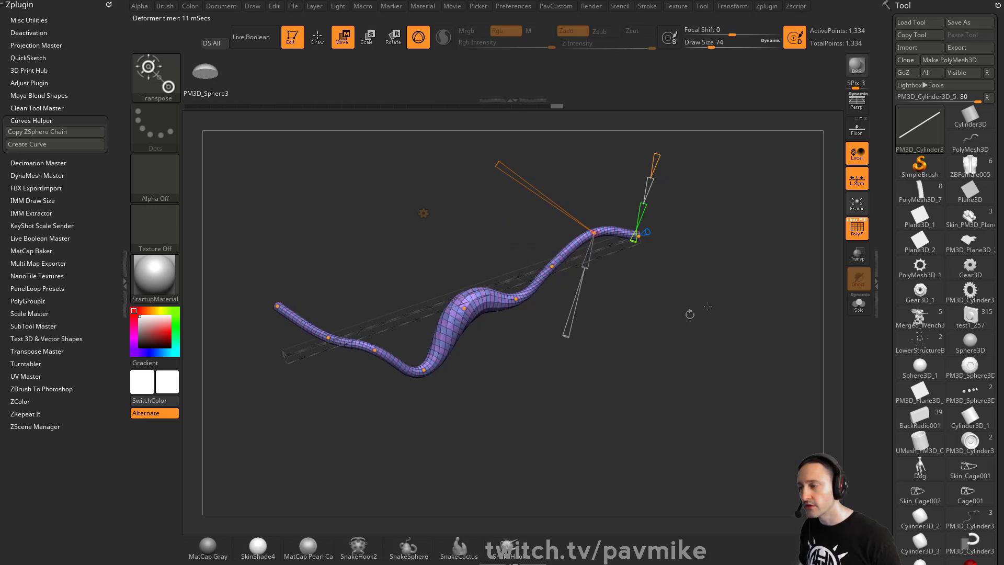
key("space")
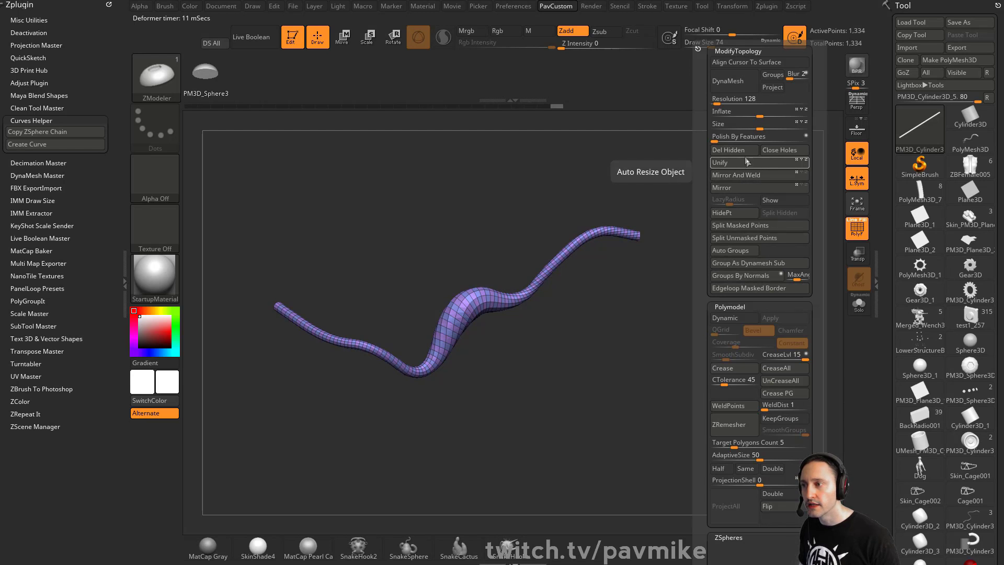
key("w")
mouse_move(601, 327)
left_mouse_down("alt")
mouse_move(680, 316)
mouse_move(687, 335)
mouse_move(684, 312)
left_mouse_up("alt")
key("q")
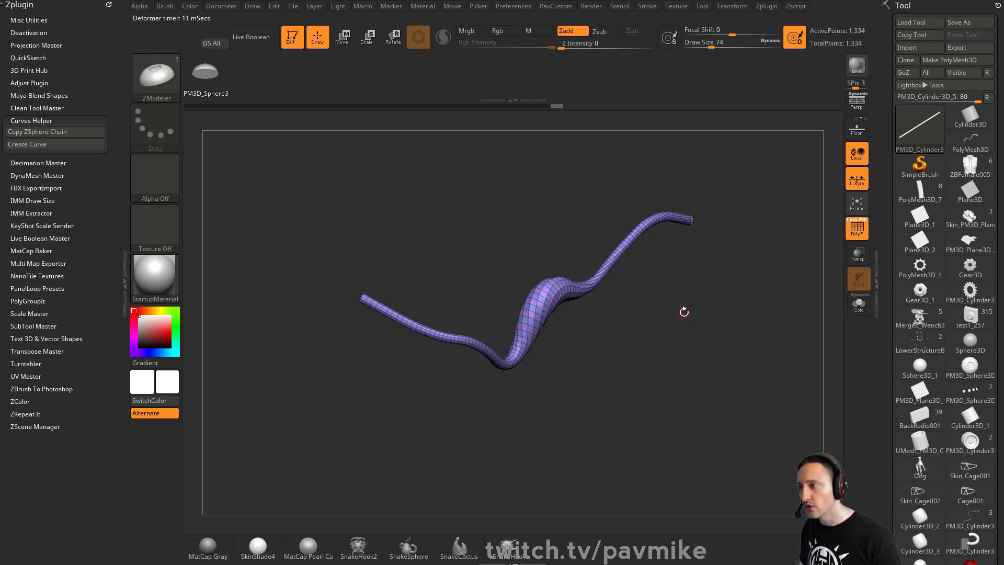
left_click_drag(599, 215, 573, 207)
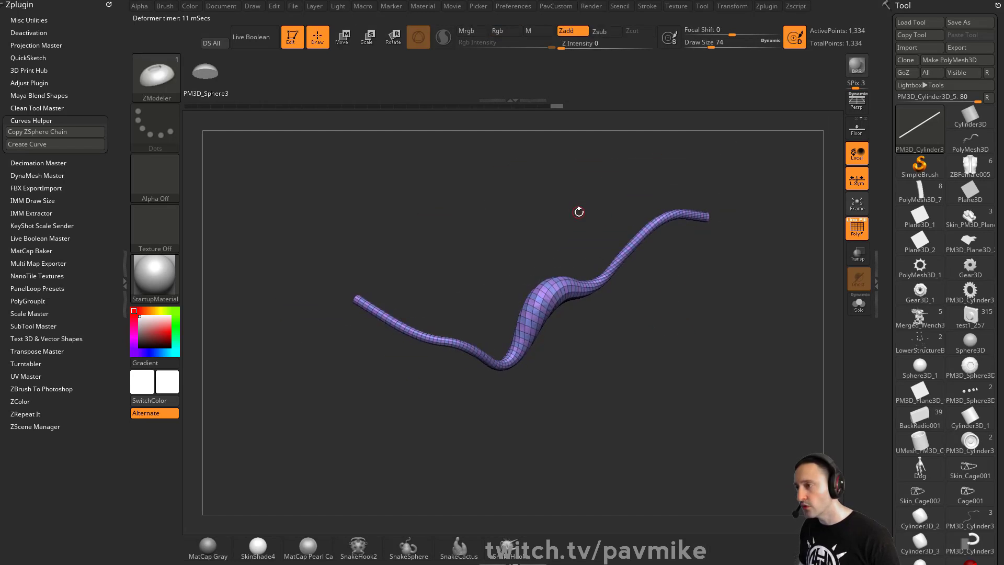
Step: Accept the Bend Curve deformation and return to the standard gizmo
key("w")
left_click(503, 204)
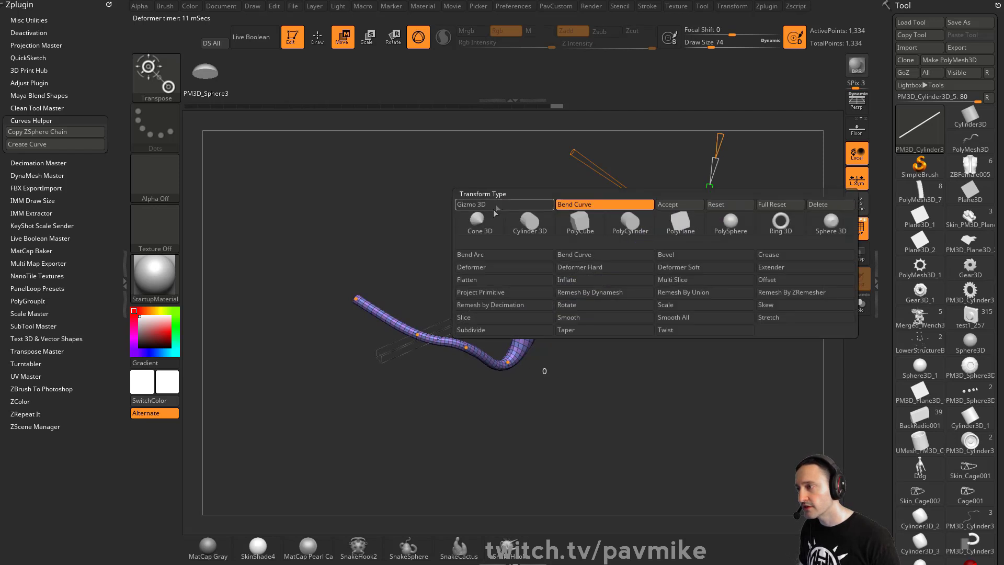
left_click(722, 221)
left_click_drag(706, 291, 614, 316)
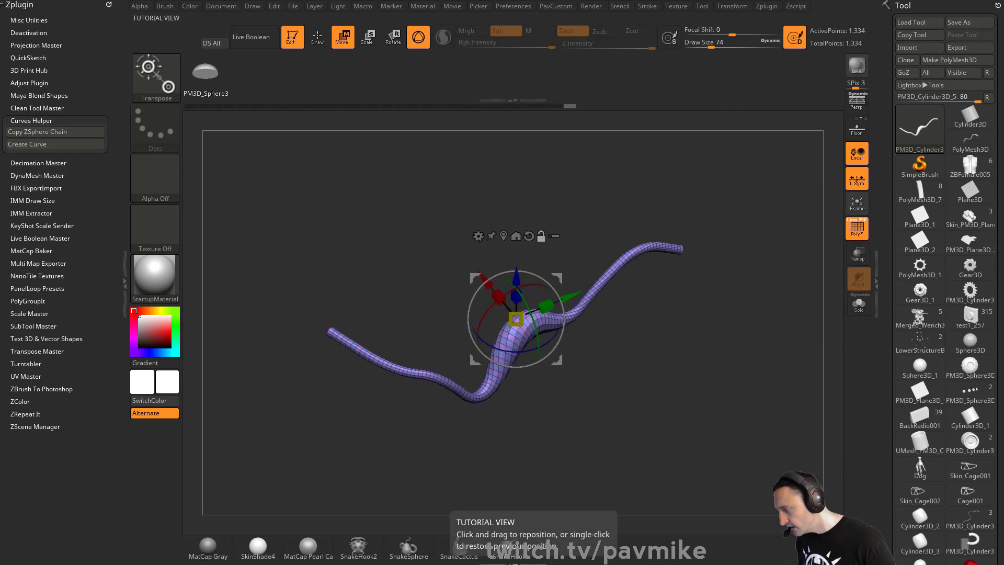
Step: Switch to the browser, look over the YouTube channel's created playlists, and return to ZBrush
left_click_drag(534, 563, 484, 0)
mouse_move(632, 343)
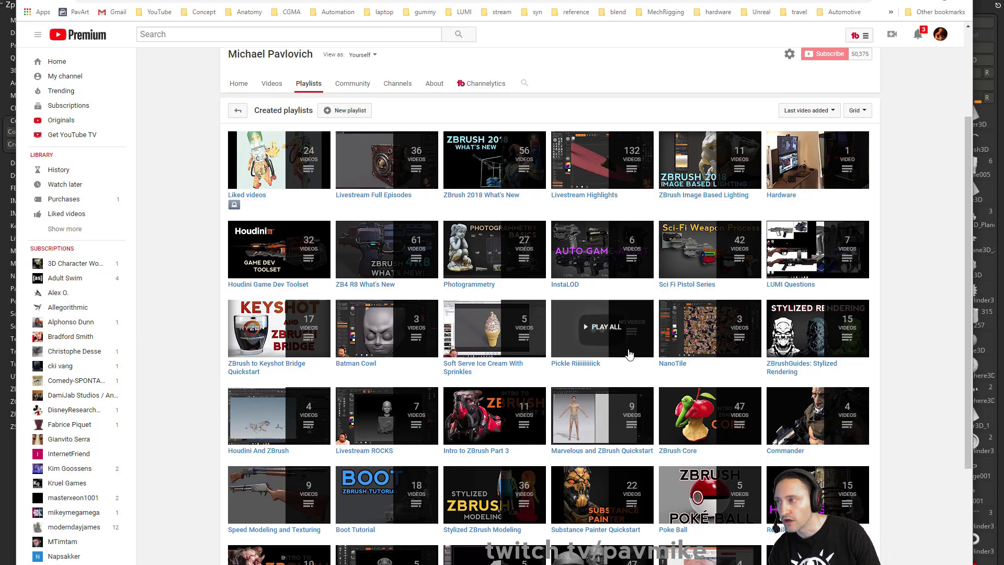
mouse_move(518, 173)
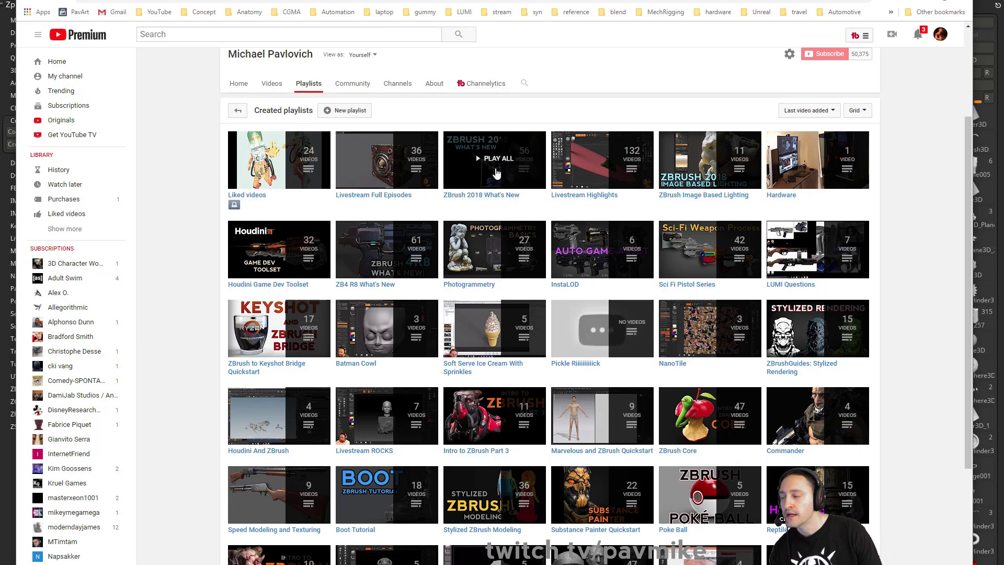
scroll(508, 169, "down", 3)
scroll(507, 257, "up", 2)
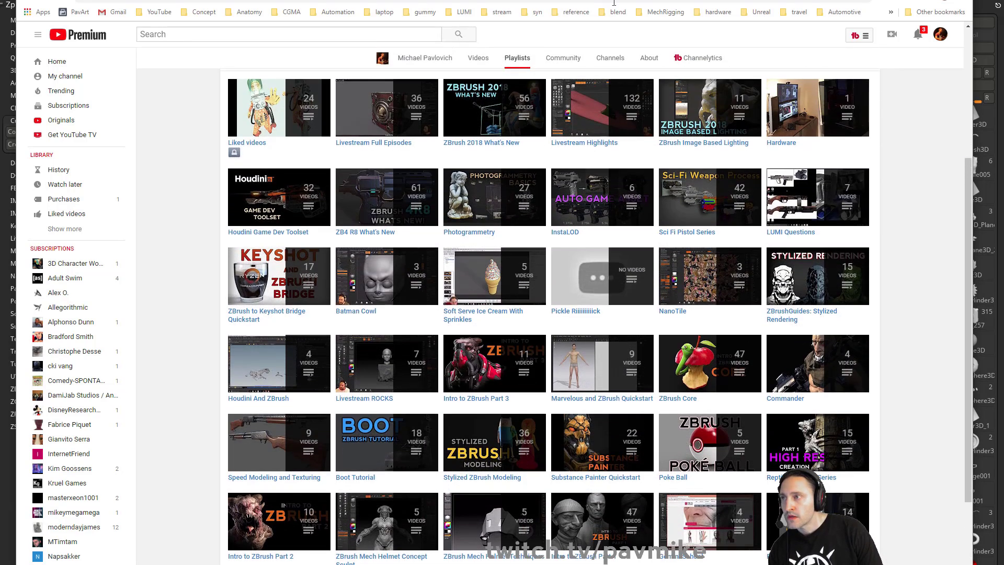
key("alt+Tab")
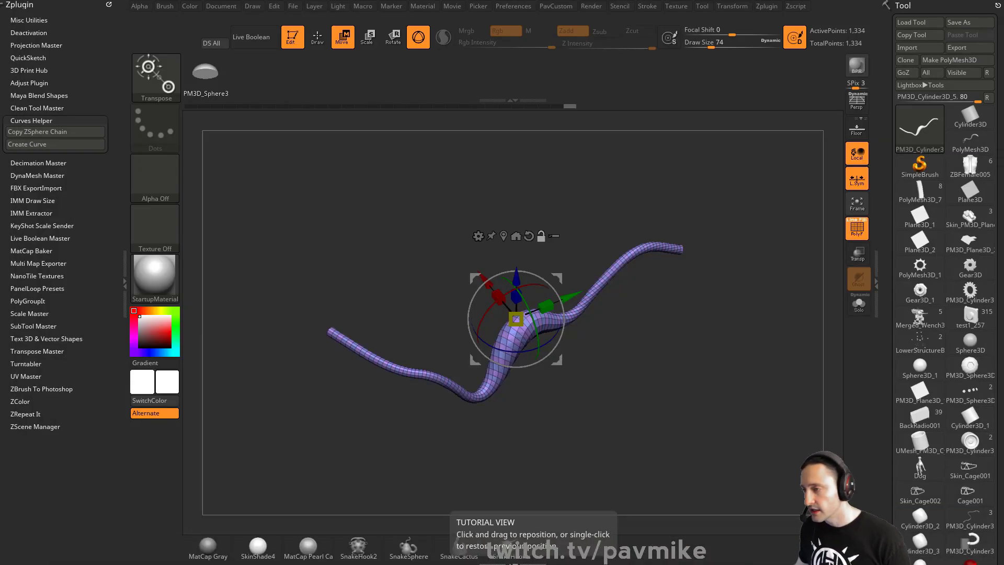
Step: Assign the whole curved tube to a single polygroup
key("q")
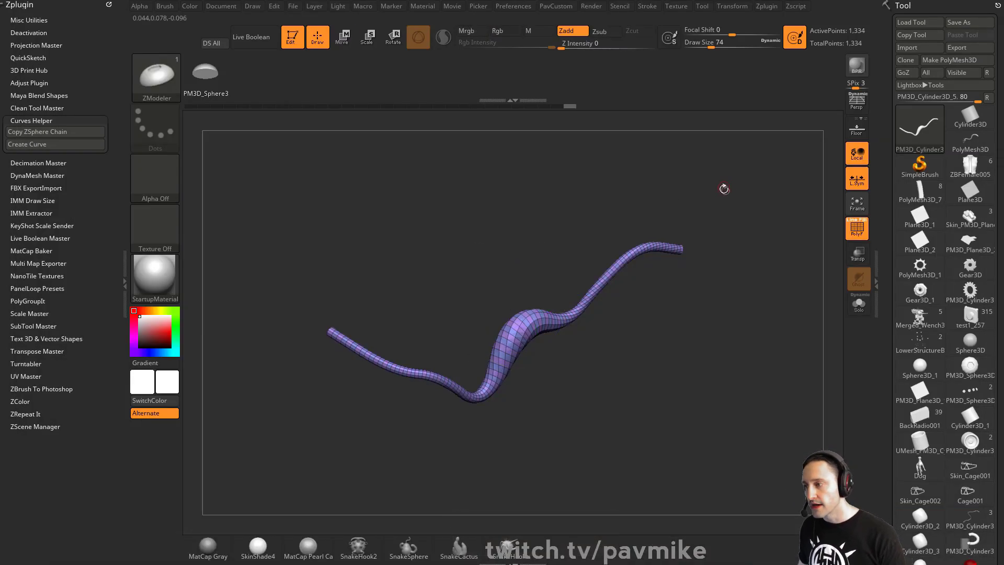
left_click_drag(743, 209, 747, 230)
key("z")
left_click(747, 282)
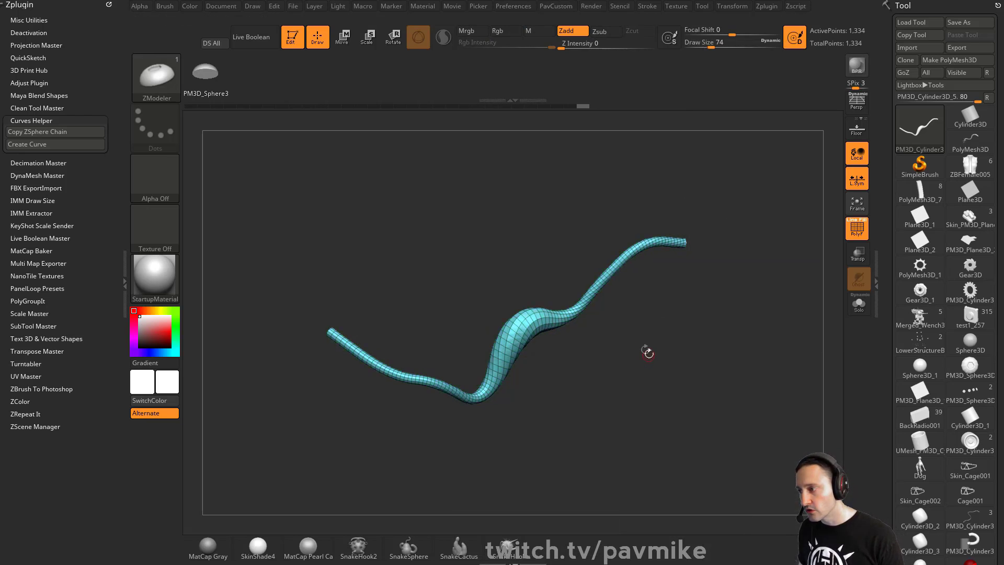
left_click_drag(648, 350, 645, 332)
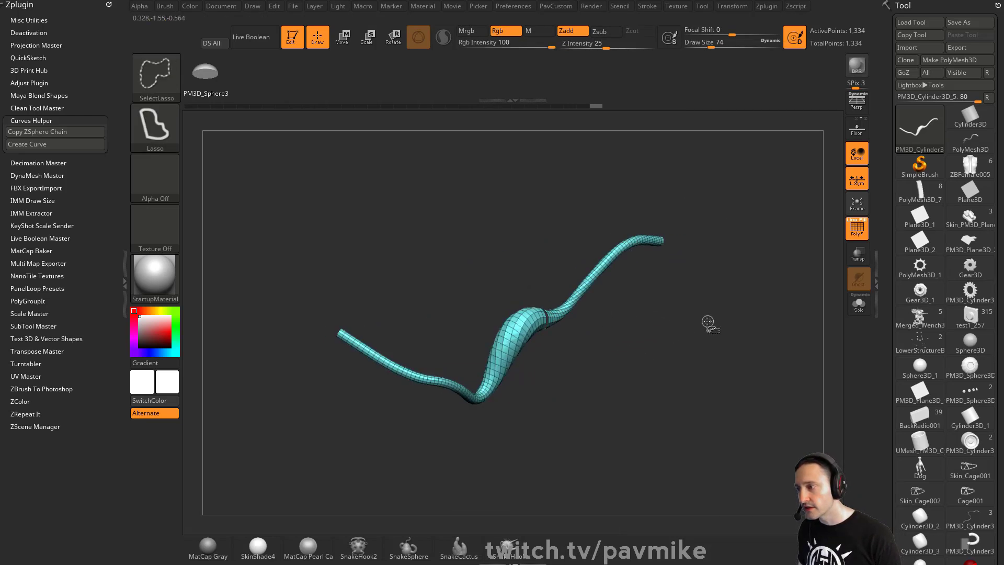
Step: Delete the curved tube's two end caps with the SelectRect selection and switch to the ZModeler brush
left_click(155, 125)
left_click(181, 95, "ctrl+shift")
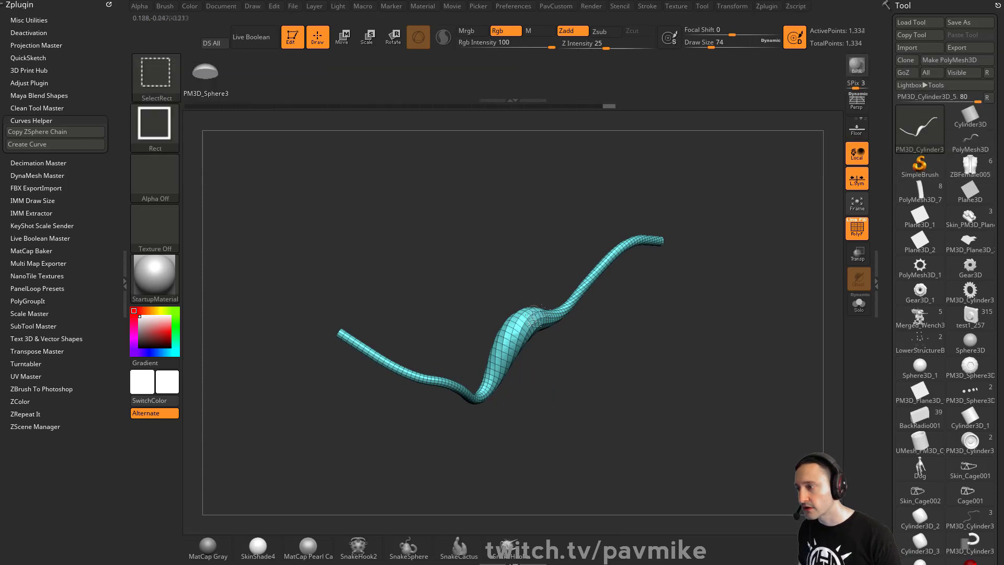
key("z")
left_click(727, 153)
left_click_drag(629, 357, 697, 351, "alt")
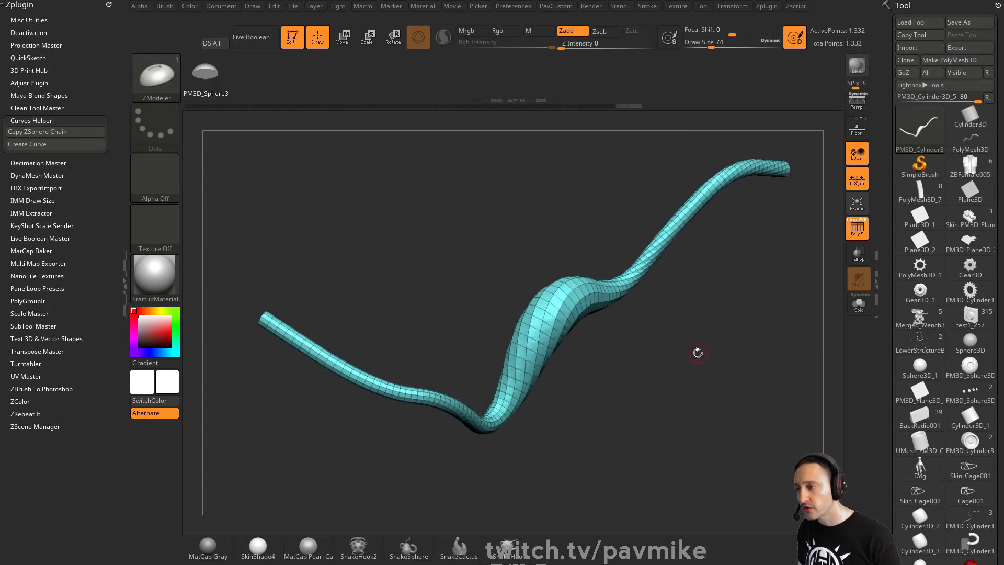
Step: Set the draw size to 68 and the ZModeler polygon action to PolyGroup with the Polyloop target
key("s")
left_click(696, 352)
left_click_drag(418, 319, 511, 254)
left_click_drag(230, 309, 585, 265, "alt")
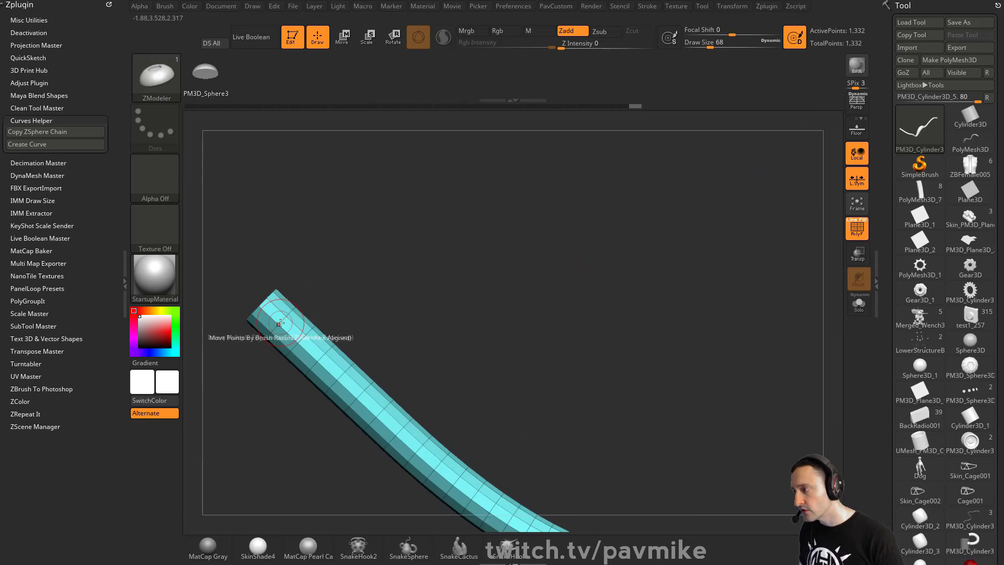
key("space")
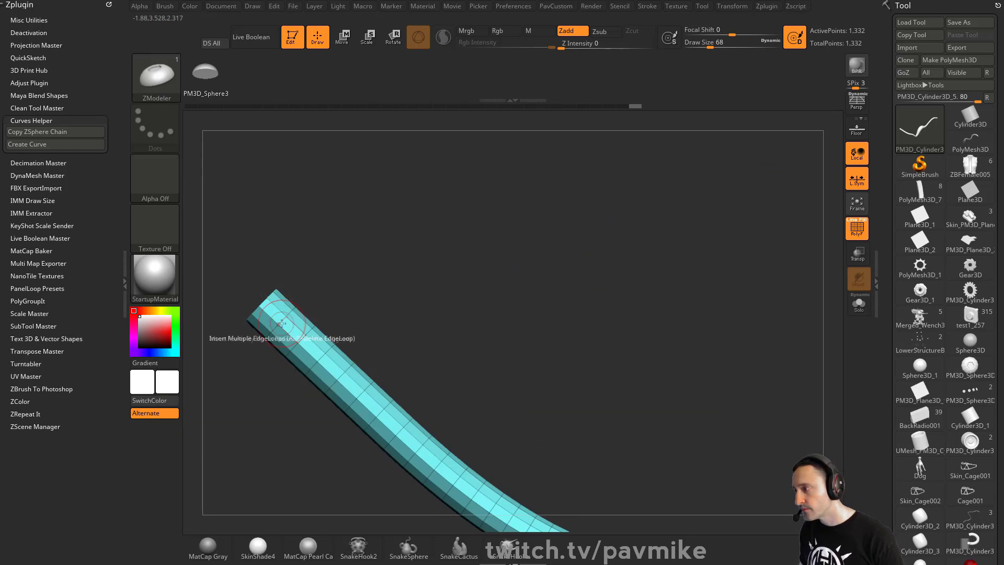
key("space")
left_click(268, 353)
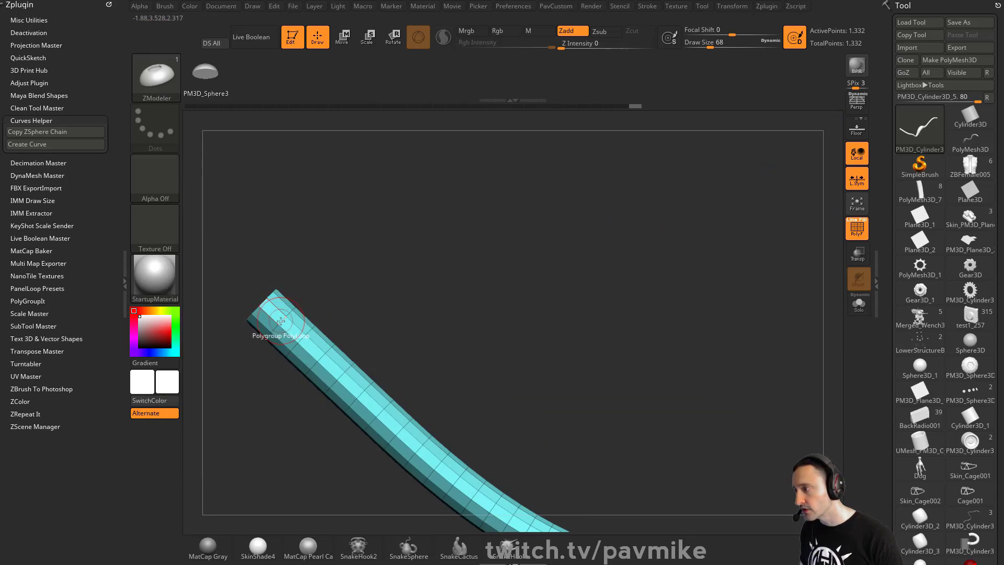
Step: Assign a different polygroup to each lengthwise polygon strip around the tube
left_click(275, 320)
left_click_drag(307, 293, 293, 307)
left_click(293, 313)
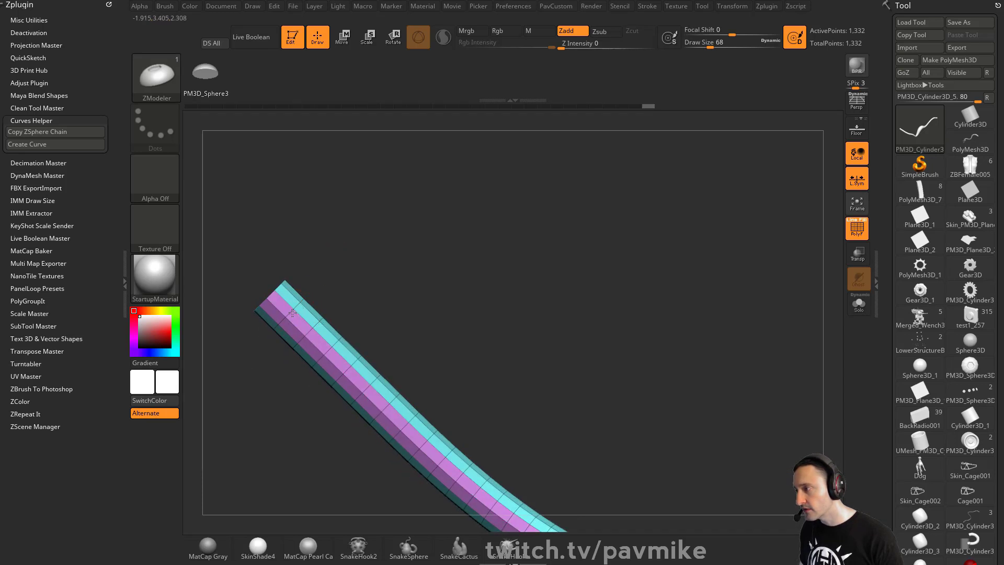
key("alt")
mouse_move(337, 249)
left_mouse_down()
mouse_move(312, 291)
mouse_move(349, 264)
left_mouse_up()
left_click(302, 304)
left_click(347, 266)
left_click(356, 259)
mouse_move(398, 237)
left_mouse_down()
mouse_move(388, 245)
mouse_move(410, 227)
mouse_move(579, 214)
mouse_move(565, 233)
mouse_move(571, 243)
left_mouse_up()
Step: Set the draw size to 27 and frame the mesh with curves along its polygroup borders
key("s")
left_click_drag(582, 247, 549, 273)
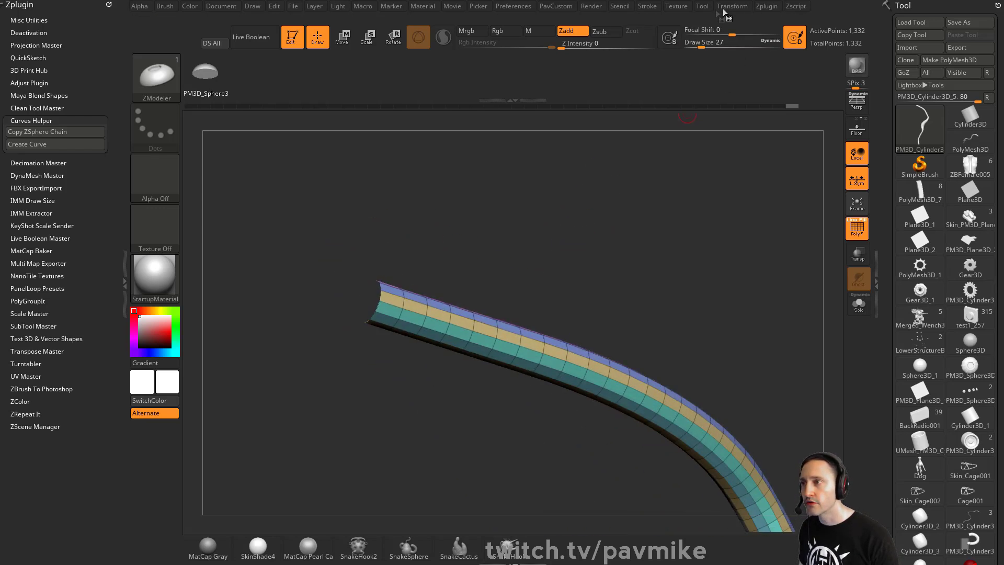
left_click(653, 6)
left_click(674, 349)
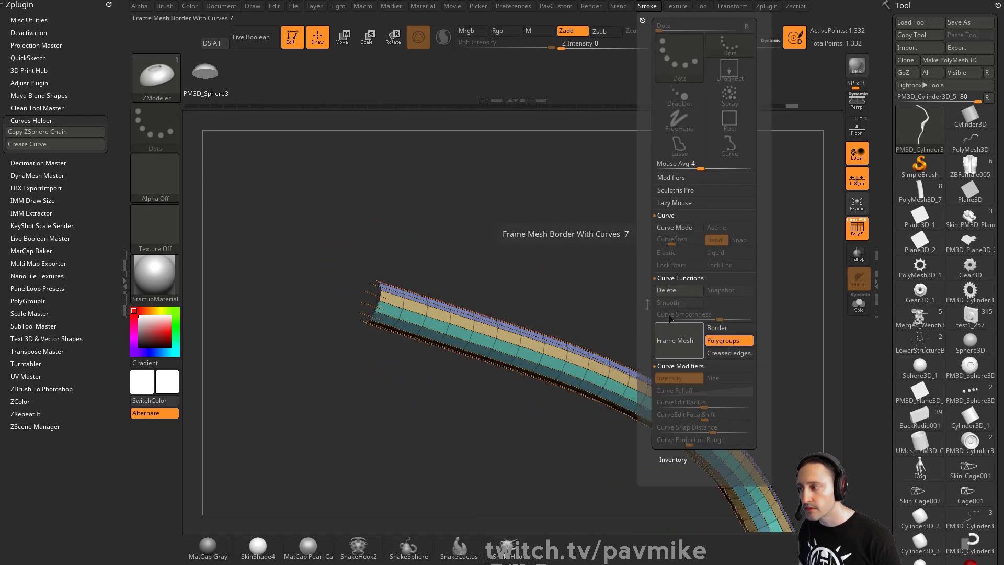
Step: Insert the cylinder mesh along all the framed curves with the custom InsertMesh brush
key("b")
left_click(233, 517)
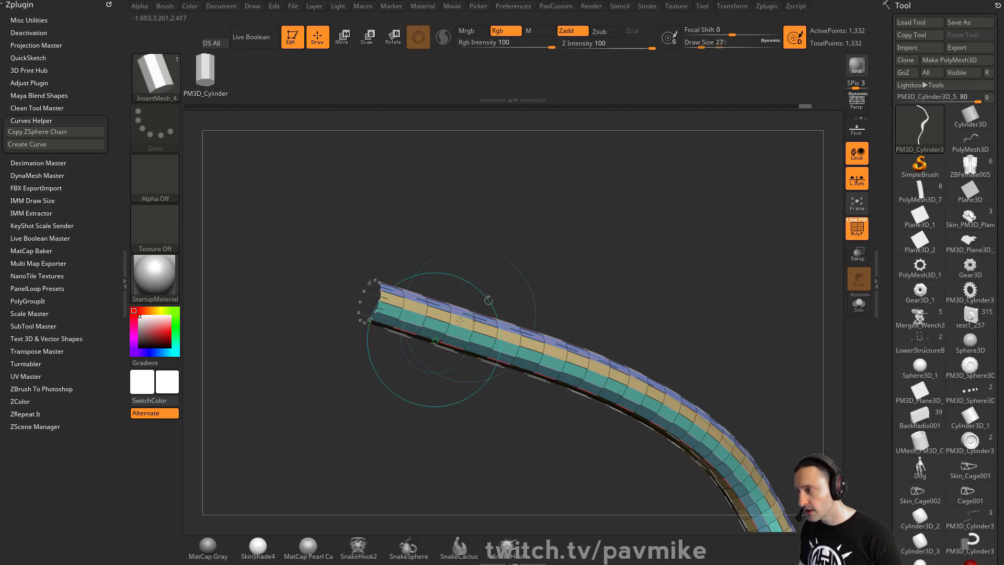
left_click_drag(595, 225, 561, 239)
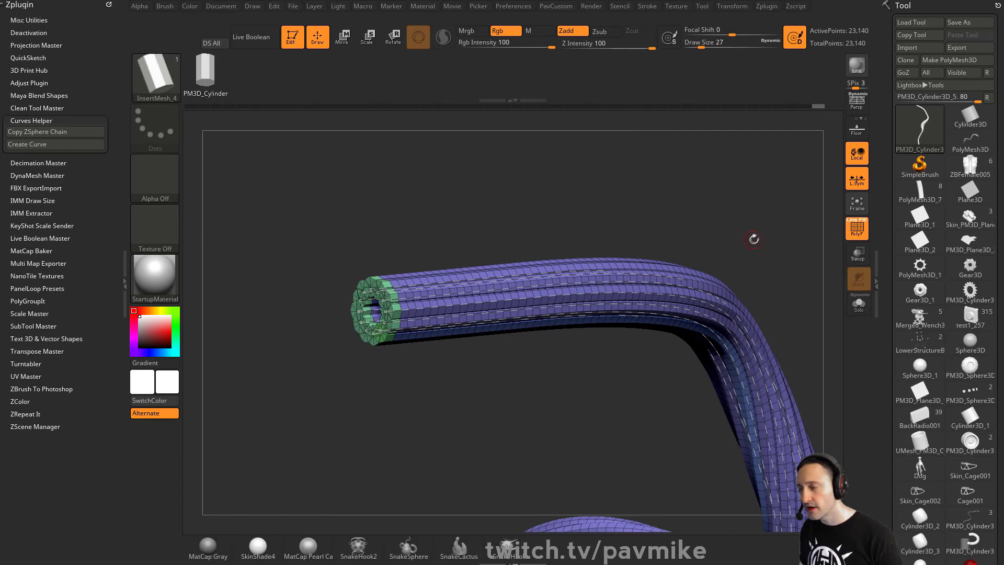
mouse_move(753, 239)
left_mouse_down()
mouse_move(685, 251)
mouse_move(616, 285)
left_mouse_up()
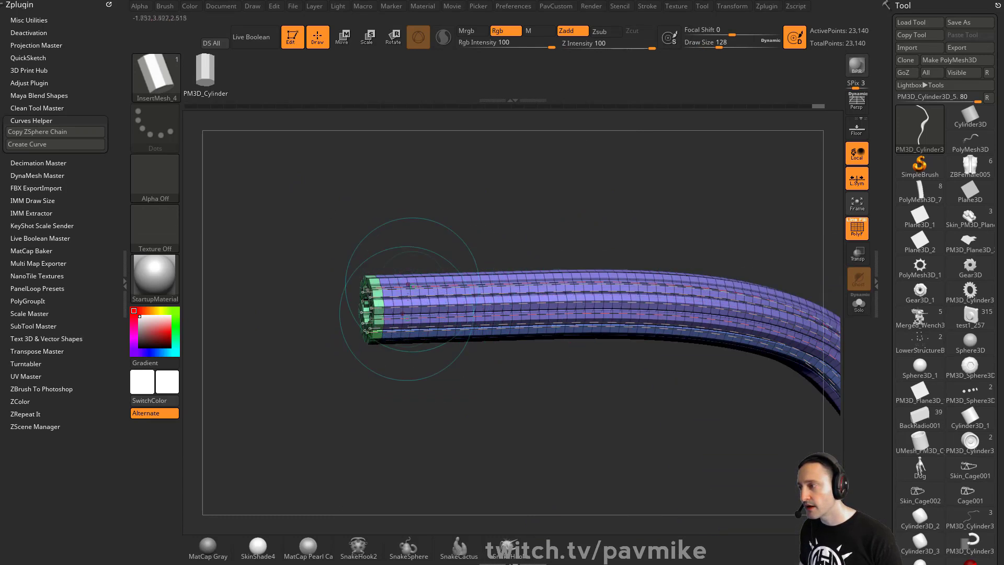
Step: Delete the framing curves from the strand bundle
left_click(647, 6)
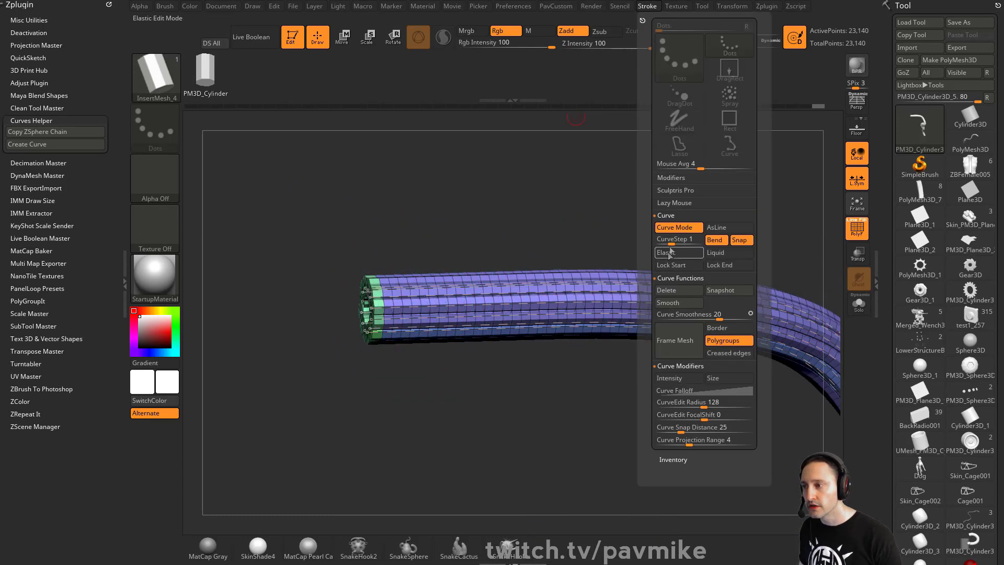
left_click(673, 291)
mouse_move(724, 234)
left_mouse_down()
mouse_move(632, 202)
mouse_move(743, 240)
mouse_move(717, 228)
mouse_move(802, 235)
mouse_move(787, 283)
mouse_move(767, 252)
mouse_move(597, 302)
left_mouse_up()
Step: Check the brush's Auto Mask Mesh Insert option and split the unmasked strands into their own subtool
left_click_drag(887, 327, 886, 224)
left_click(920, 168, "shift")
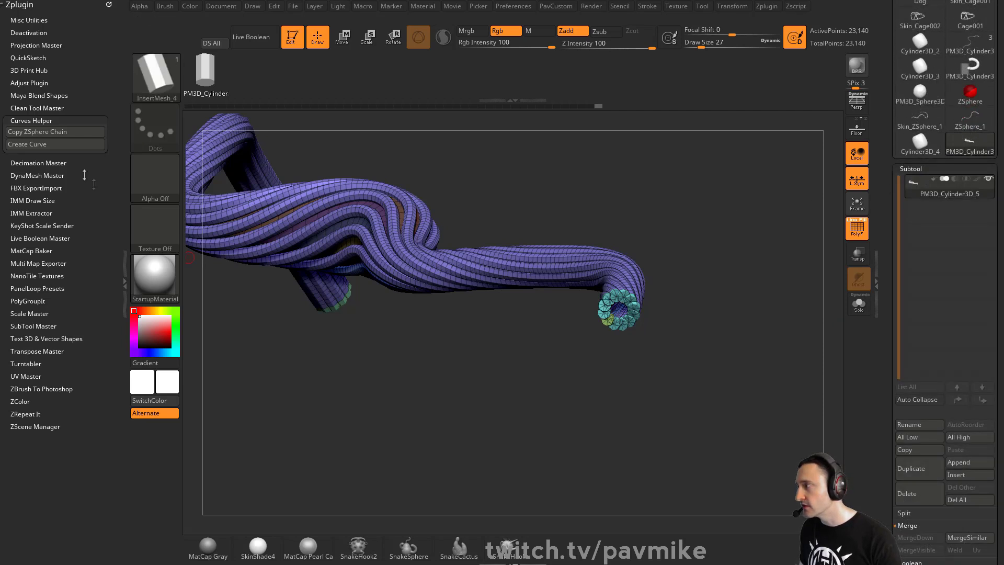
left_click(170, 6)
scroll(222, 269, "down", 10)
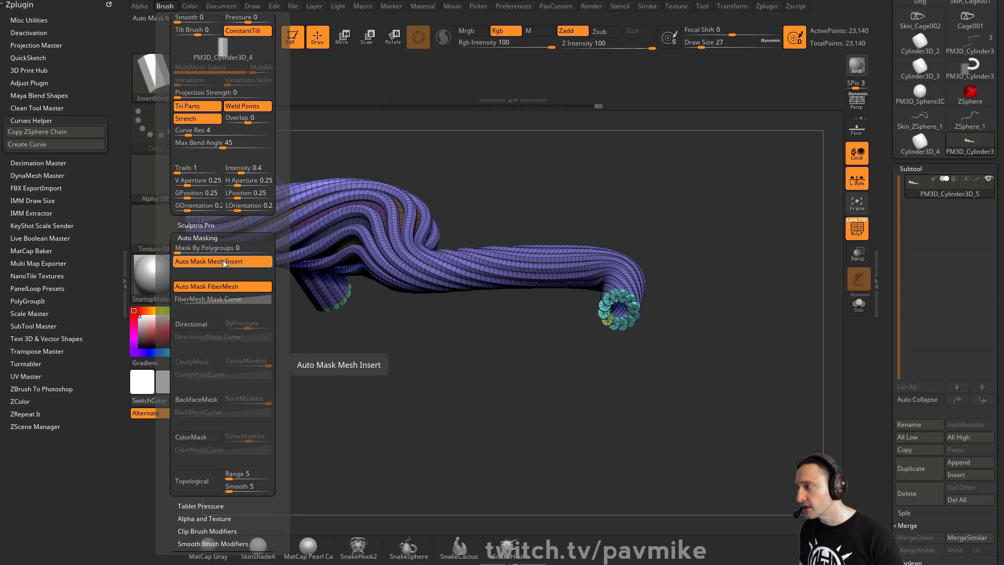
left_click_drag(602, 203, 664, 268, "alt")
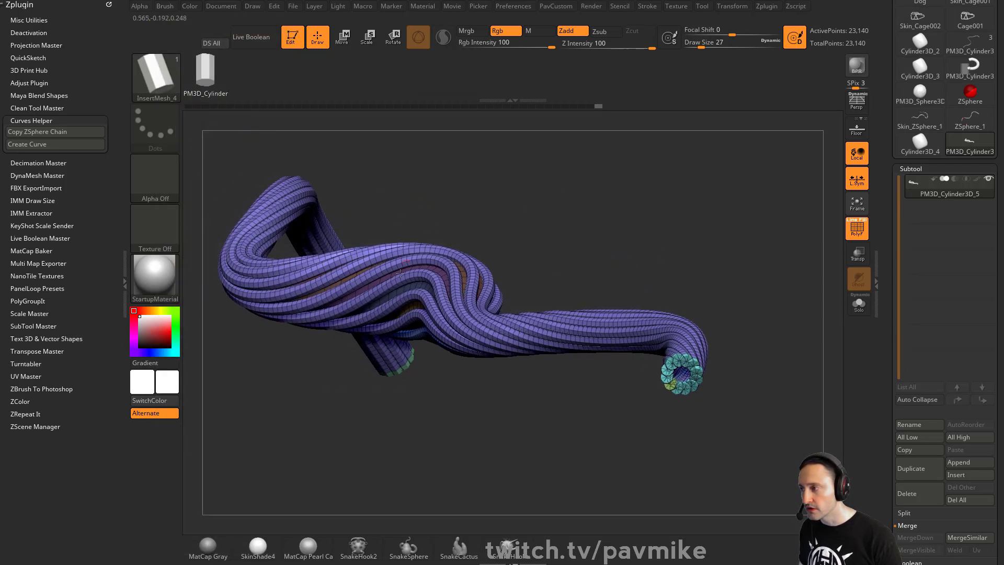
scroll(892, 329, "down", 5)
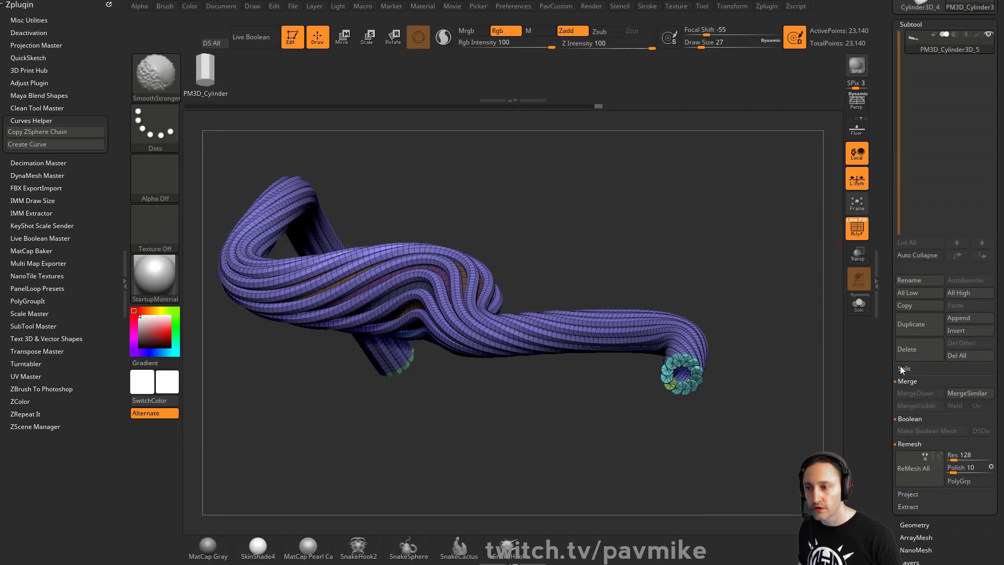
left_click(900, 348)
left_click(932, 399)
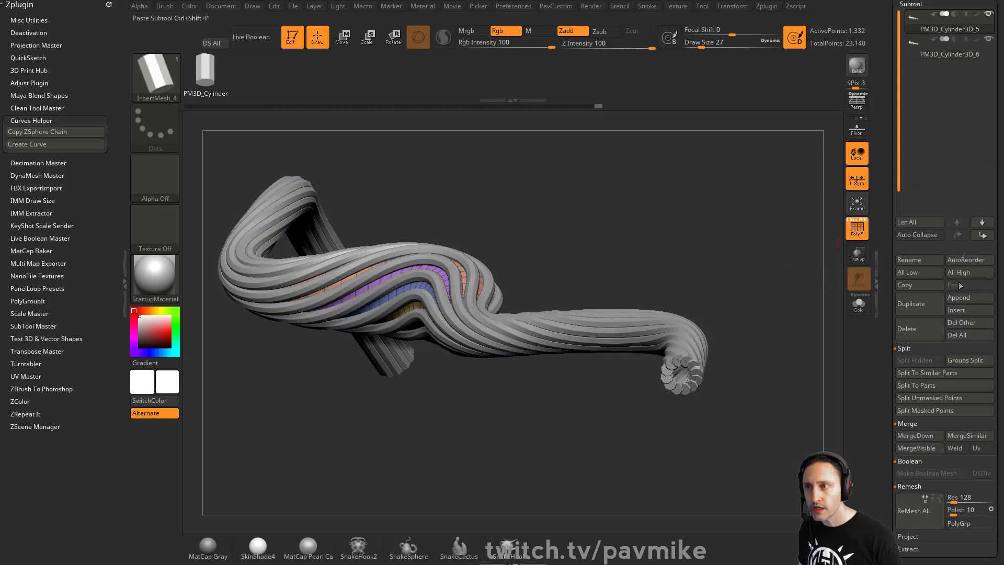
Step: Select the split-off strands subtool, set the draw size to 97 and duplicate the subtool
left_click(944, 55)
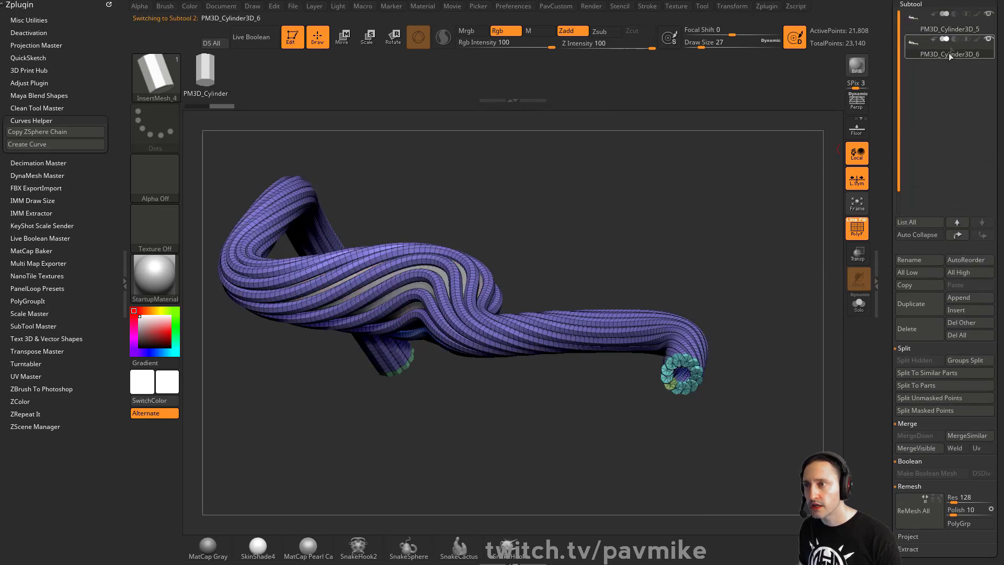
key("Up")
left_click(854, 307)
left_click(854, 307)
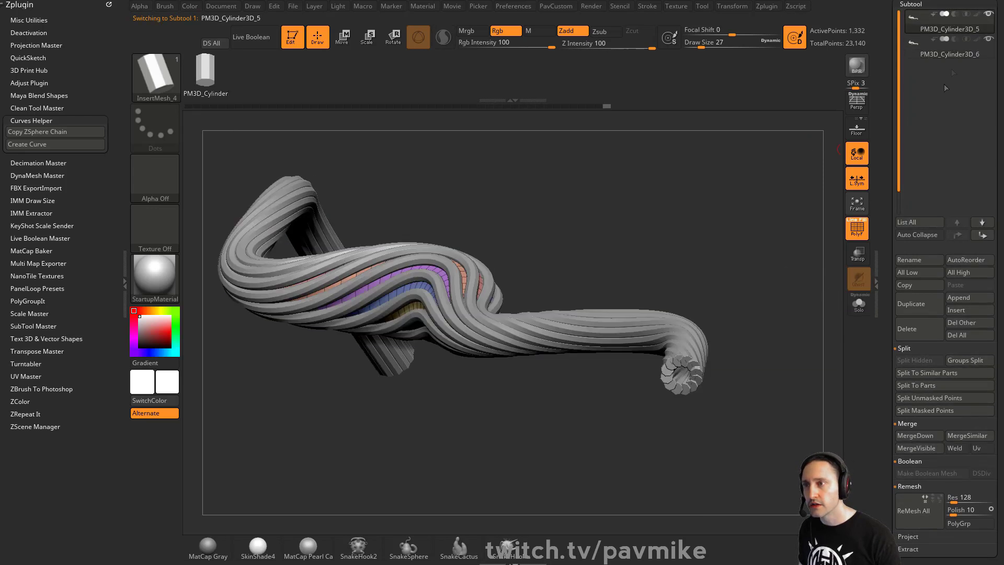
left_click(967, 50)
left_click_drag(718, 215, 710, 252)
key("s")
mouse_move(704, 237)
left_mouse_down()
mouse_move(690, 222)
mouse_move(701, 199)
mouse_move(727, 366)
mouse_move(742, 272)
mouse_move(694, 246)
mouse_move(597, 352)
mouse_move(659, 342)
mouse_move(691, 355)
mouse_move(676, 368)
mouse_move(703, 349)
mouse_move(666, 392)
mouse_move(745, 389)
mouse_move(733, 349)
mouse_move(706, 345)
left_mouse_up()
key("s")
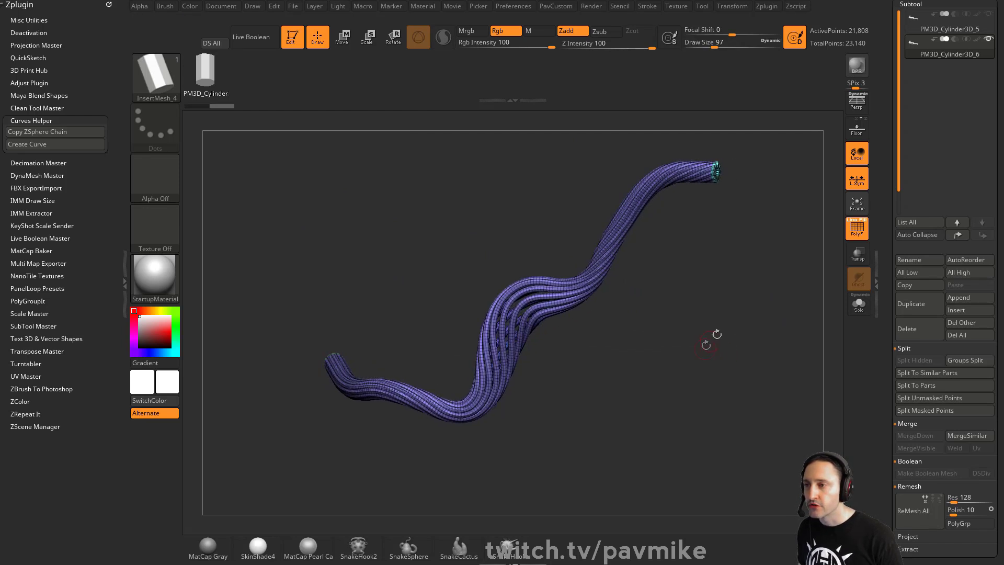
left_click(911, 303)
left_click_drag(815, 246, 779, 270)
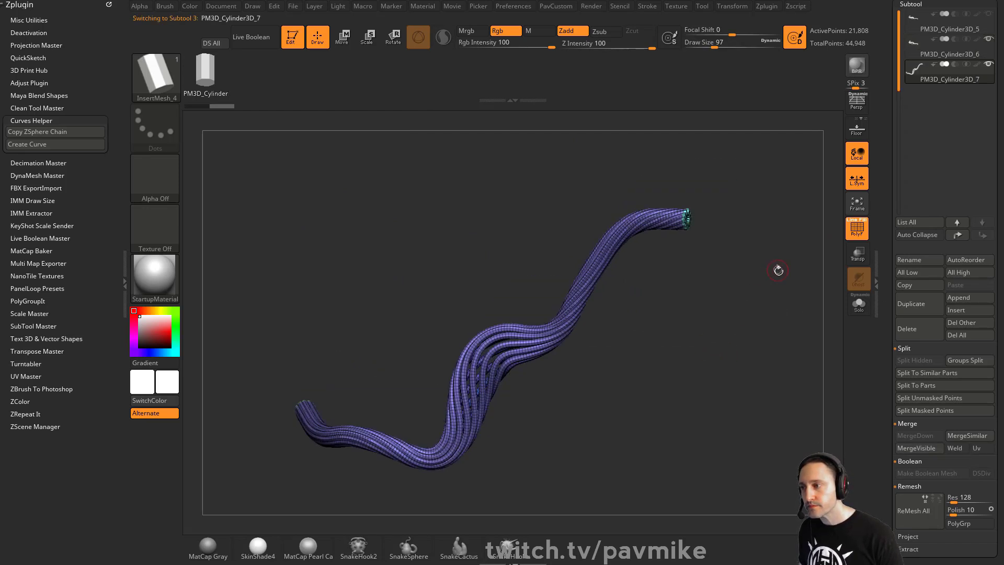
Step: Apply DynaMesh at resolution 128 to the duplicated strands and show them solo without the polyframe
key("2")
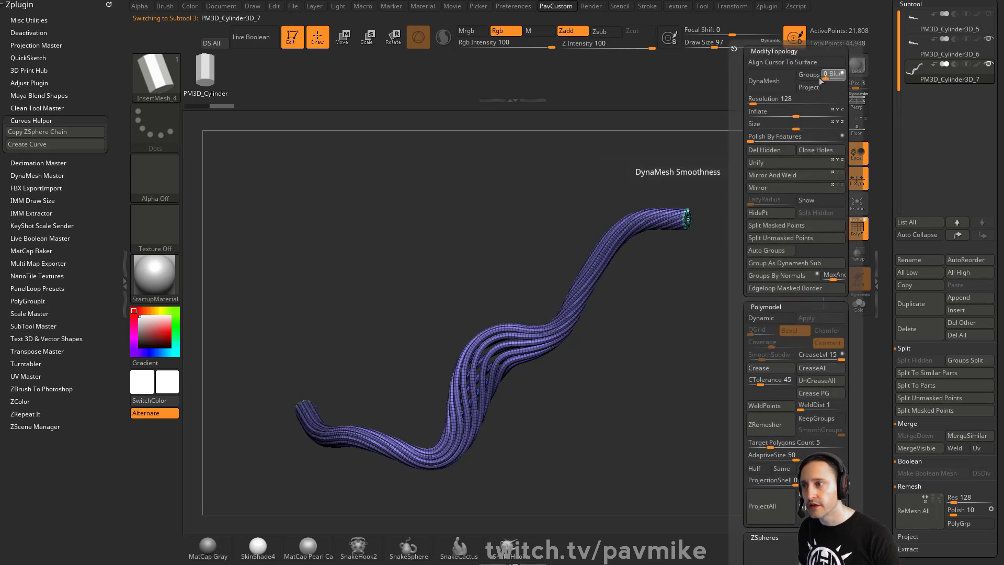
left_click(777, 85)
left_click(857, 229)
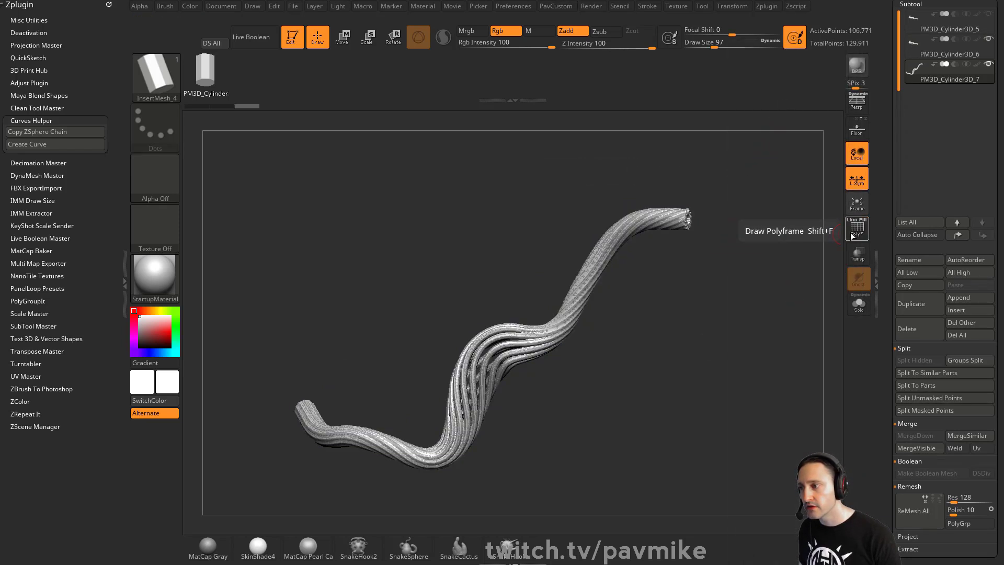
left_click_drag(736, 287, 787, 271)
left_click(859, 304)
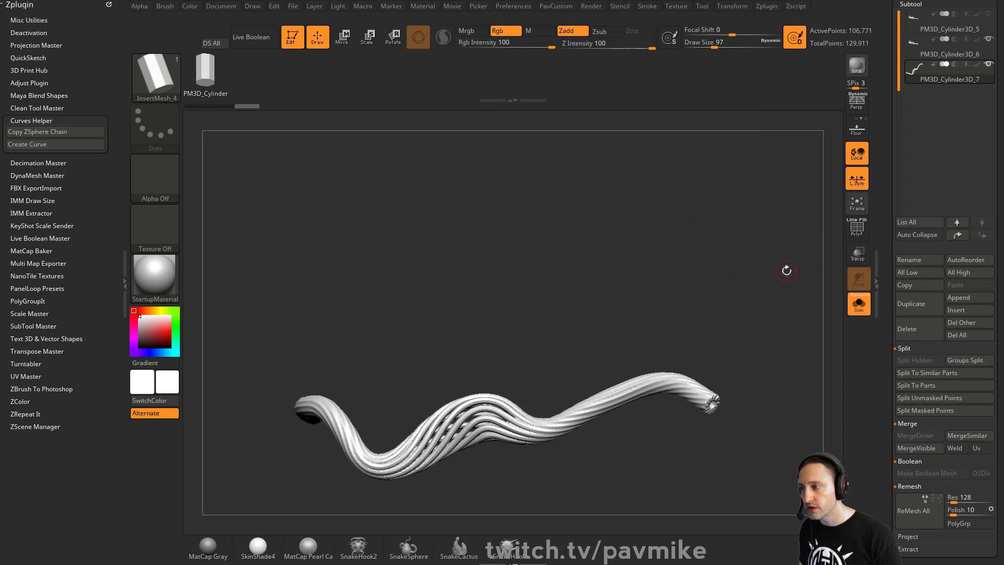
Step: Lower the DynaMesh resolution to 80 and remesh the strands
key("2")
left_click(745, 100)
type("80")
key("Return")
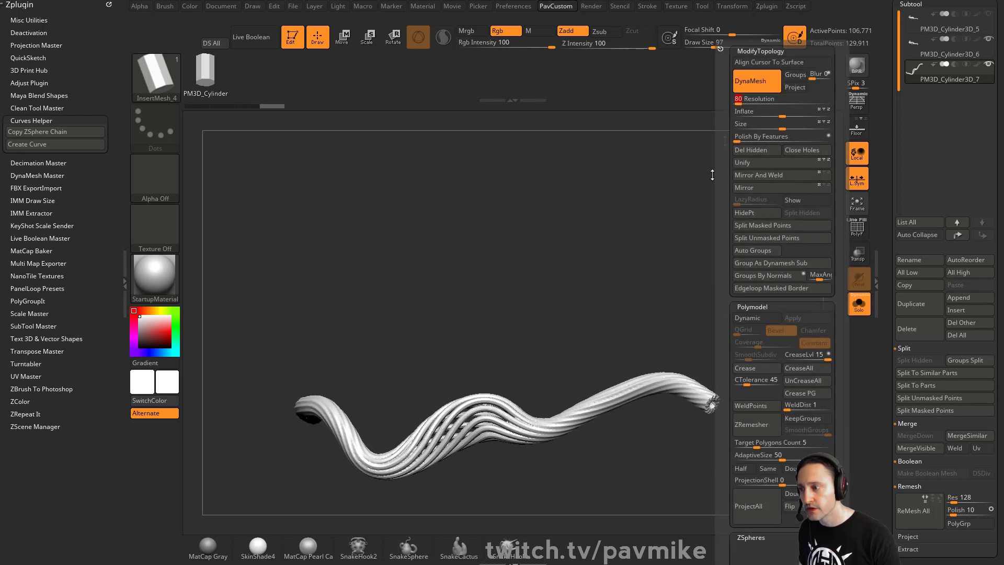
left_click_drag(760, 293, 676, 318, "ctrl")
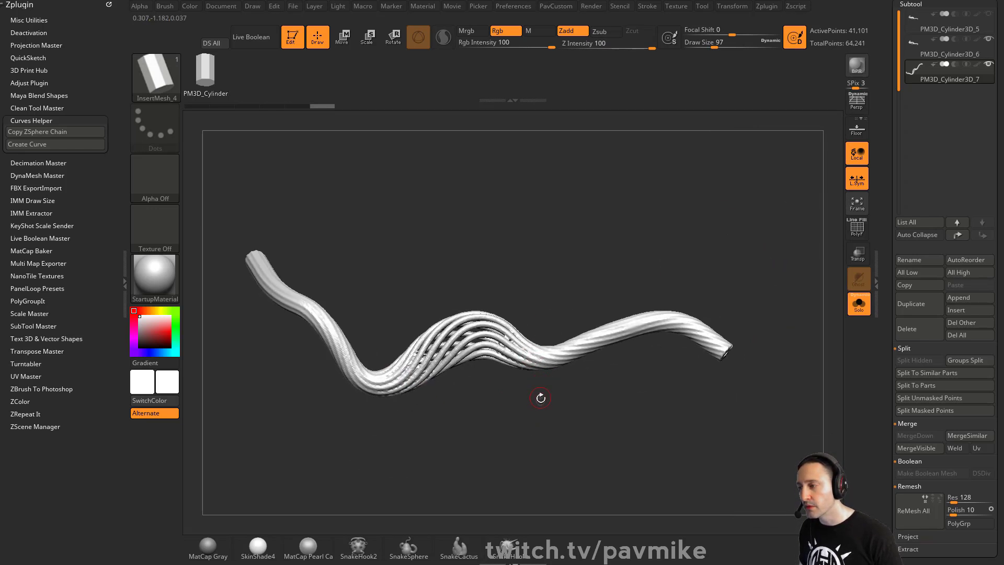
Step: Choose the SliceCurve brush and, with the polyframe shown, assign the whole remeshed bundle to a single polygroup
mouse_move(541, 398)
left_mouse_down()
mouse_move(516, 452)
mouse_move(497, 419)
mouse_move(419, 471)
mouse_move(335, 445)
mouse_move(444, 400)
left_mouse_up()
left_click(156, 78)
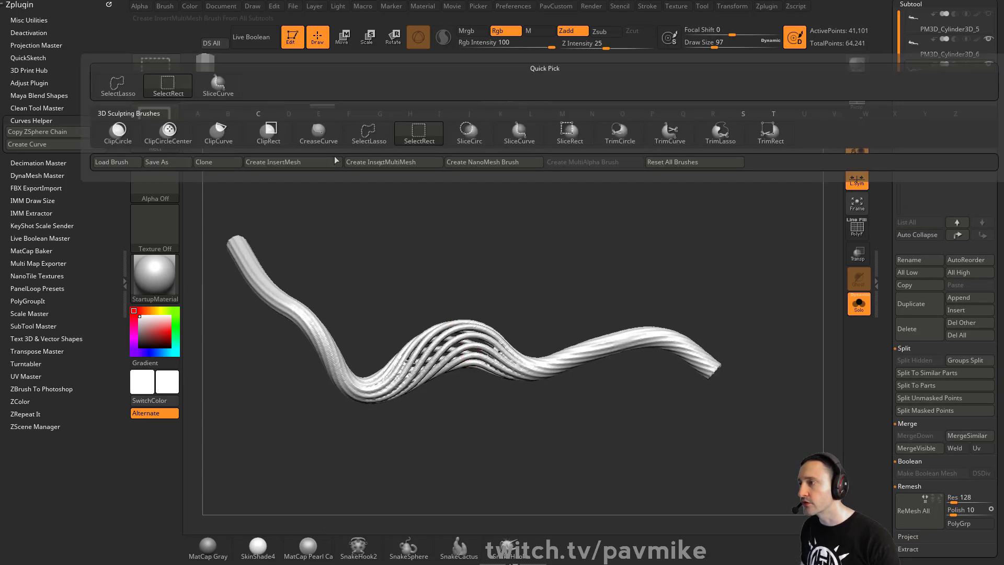
left_click(525, 135, "ctrl+shift")
left_click(857, 229)
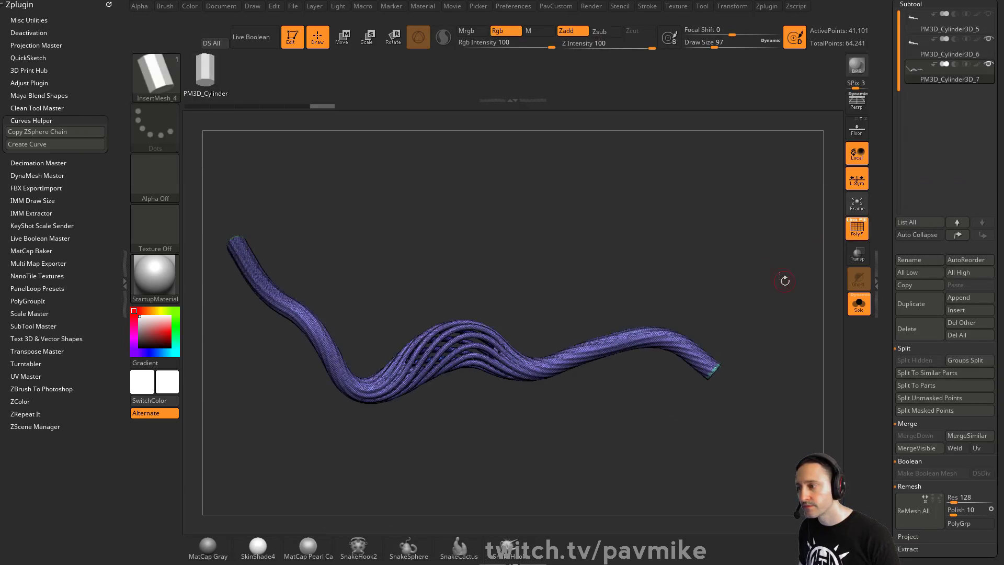
mouse_move(785, 281)
left_mouse_down("alt")
mouse_move(758, 253)
mouse_move(717, 265)
mouse_move(737, 257)
left_mouse_up("alt")
key("ctrl+w")
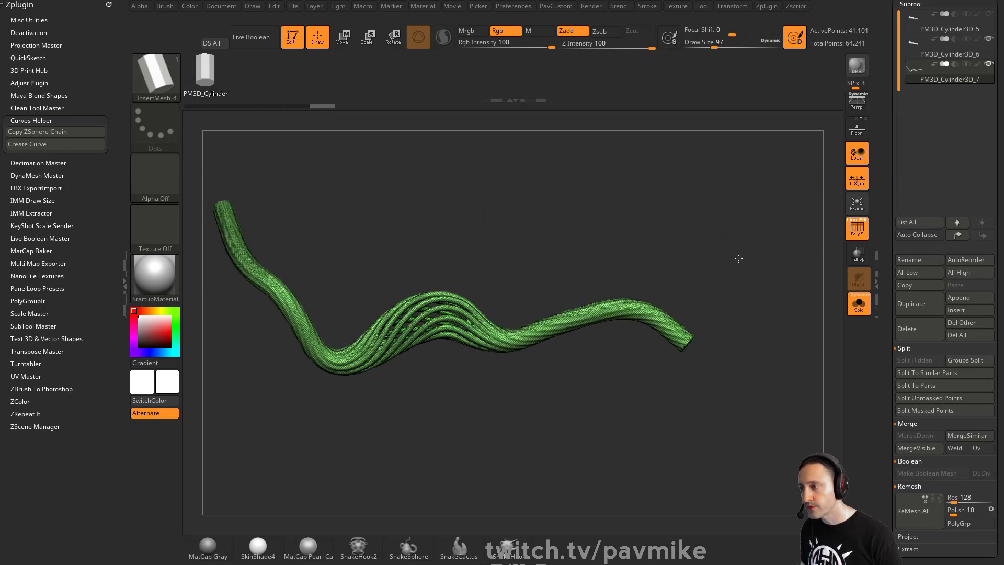
Step: Try slicing a narrow polygroup band across the thin section beside the bulge, and undo the cuts
left_click_drag(496, 233, 510, 457, "ctrl+shift")
left_click_drag(522, 223, 536, 439, "ctrl+shift")
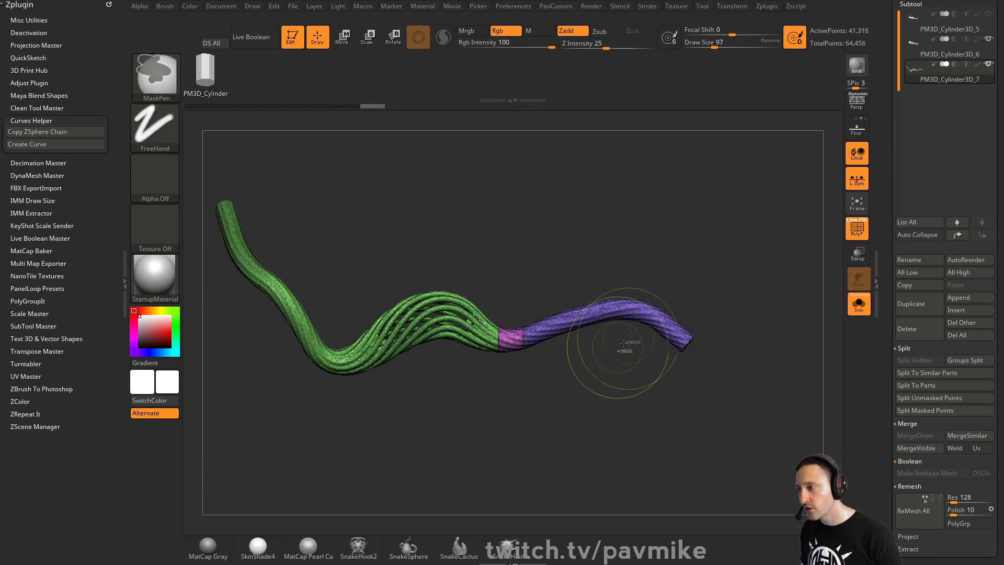
key("ctrl+z")
key("ctrl+z")
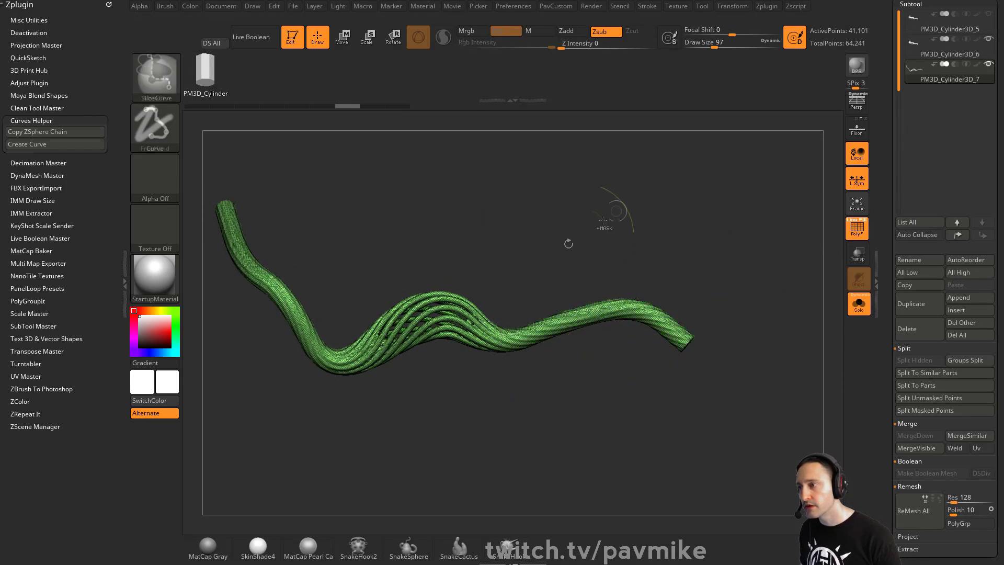
mouse_move(506, 238)
left_mouse_down("ctrl+shift")
mouse_move(531, 444)
mouse_move(542, 410)
left_mouse_up("ctrl+shift")
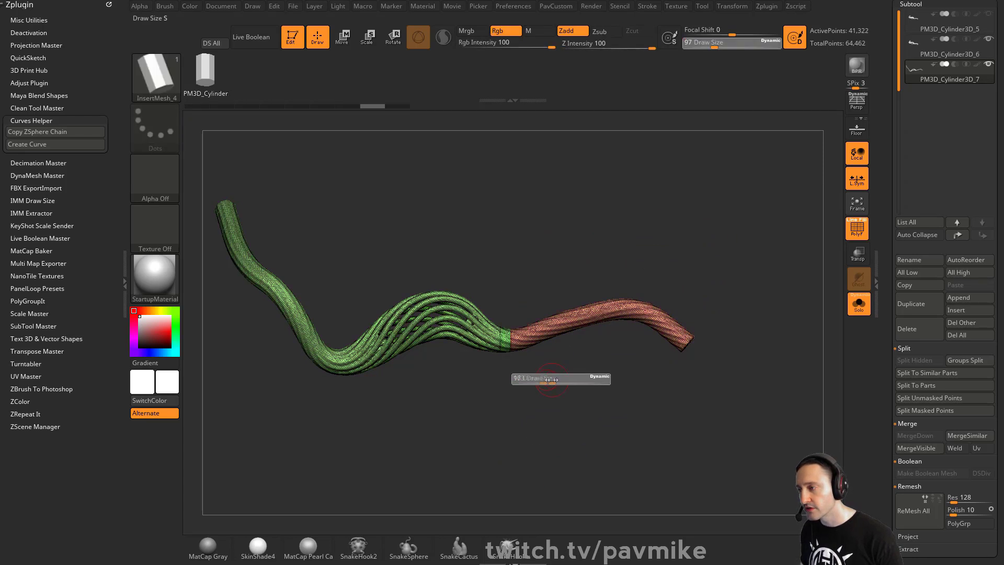
key("ctrl+z")
Step: Slice a narrow polygroup band across the bundle at each end of the bulging middle section, redoing one misplaced cut
left_click_drag(511, 234, 494, 490, "ctrl+shift")
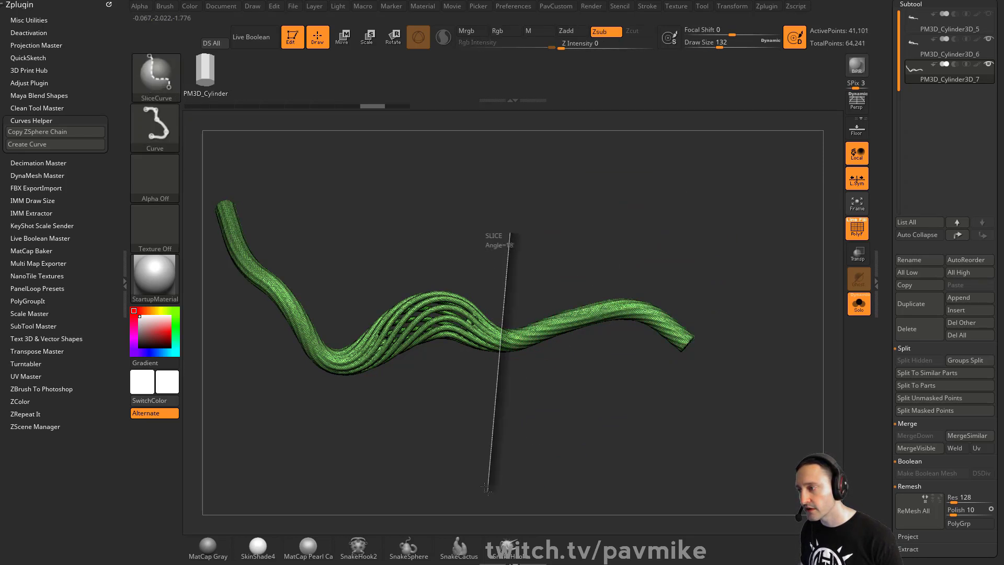
left_click_drag(432, 416, 519, 401, "alt")
left_click_drag(438, 246, 391, 466, "ctrl+shift")
mouse_move(480, 399)
left_mouse_down("alt")
mouse_move(352, 419)
mouse_move(413, 406)
left_mouse_up("alt")
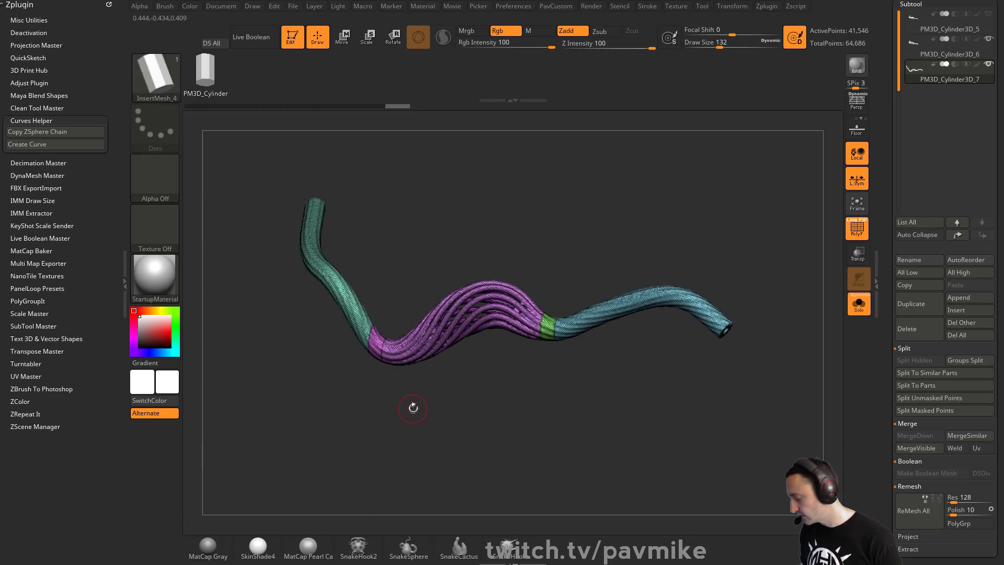
key("ctrl+z")
mouse_move(417, 256)
left_mouse_down("ctrl+shift")
mouse_move(364, 443)
mouse_move(350, 446)
left_mouse_up("ctrl+shift")
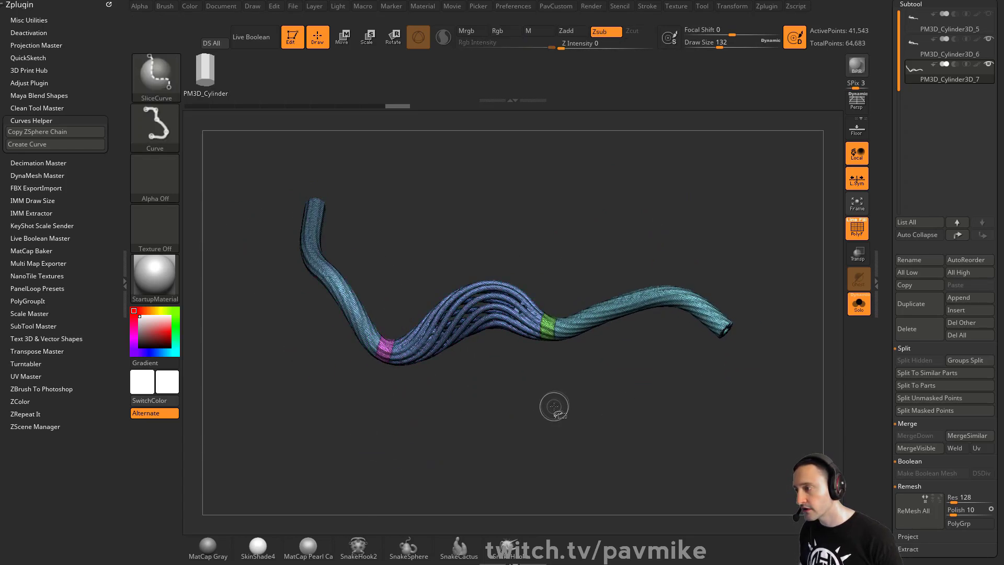
Step: Slice a narrow polygroup band across the middle of each of the two outer sections of the bundle
left_click_drag(618, 242, 647, 463, "ctrl+shift")
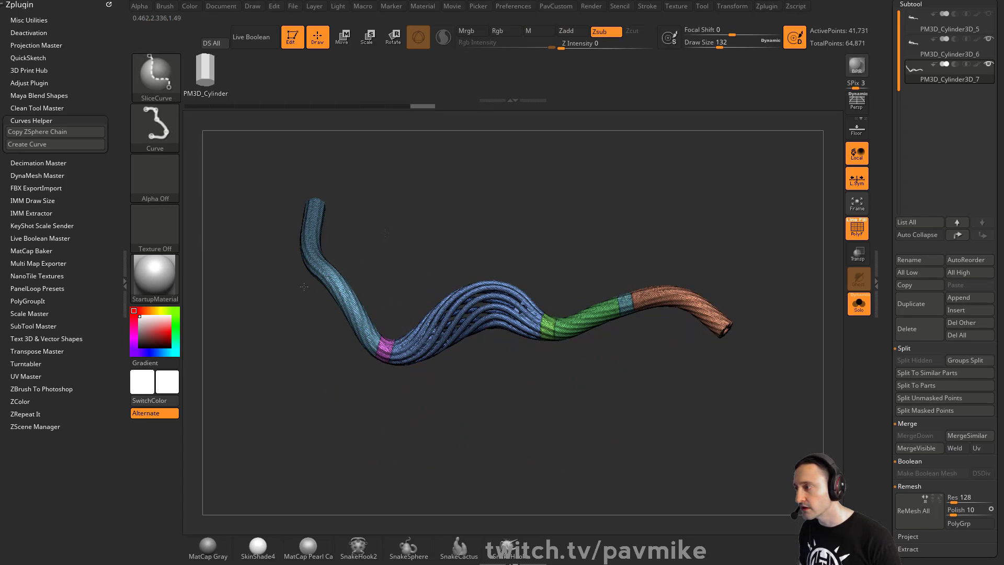
left_click_drag(385, 232, 187, 405, "ctrl+shift")
mouse_move(600, 416)
left_mouse_down()
mouse_move(629, 421)
mouse_move(614, 429)
left_mouse_up()
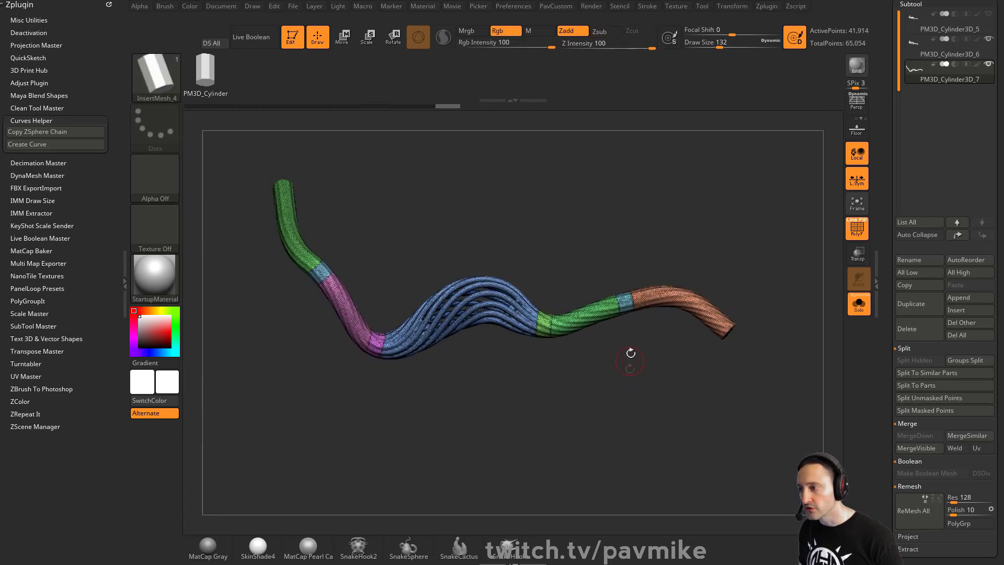
Step: Switch to the SelectRect brush and isolate the four narrow polygroup bands, hiding the rest of the bundle
left_click(160, 81, "ctrl+shift")
left_click(169, 84, "ctrl+shift")
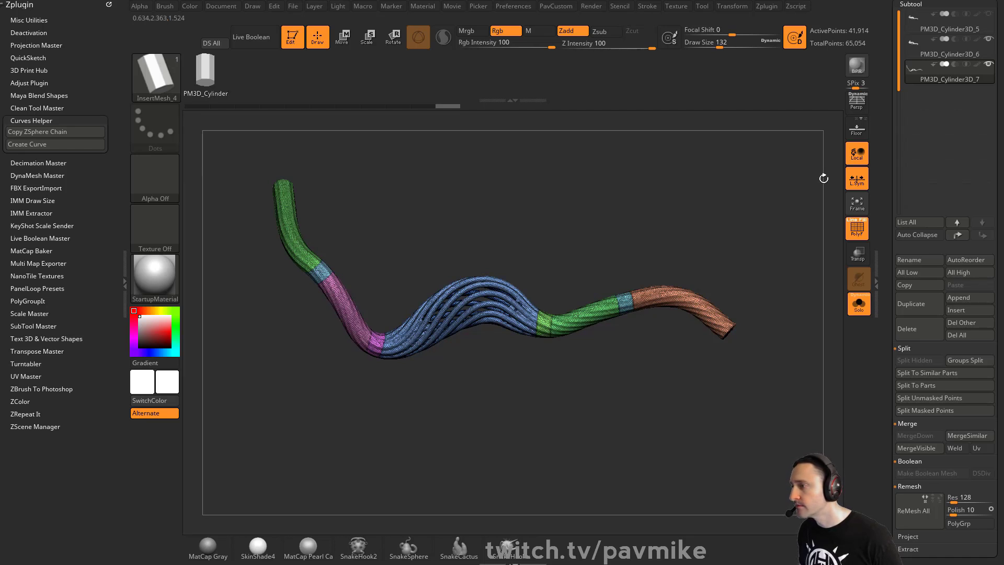
left_click_drag(631, 235, 600, 242)
left_click(626, 303, "ctrl+shift")
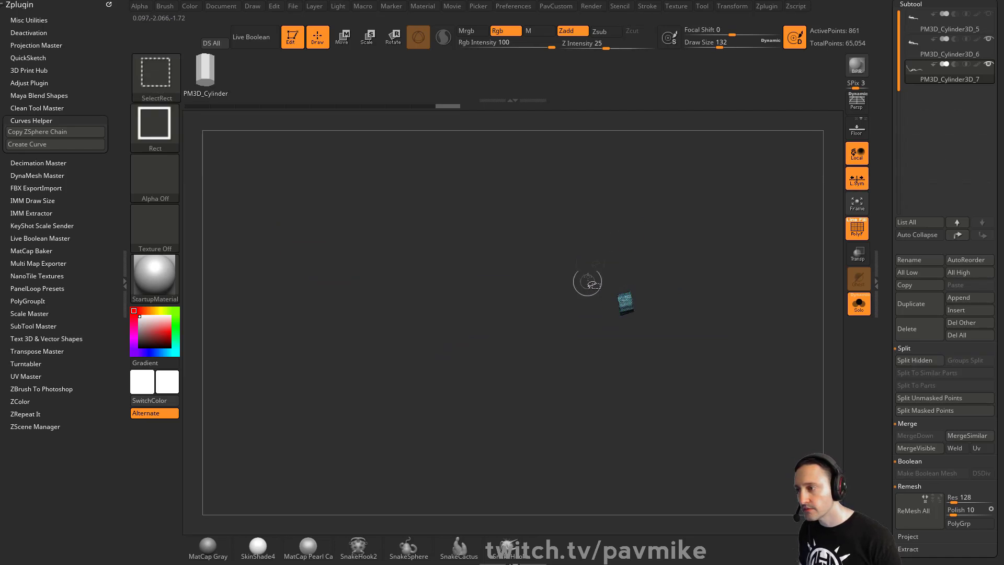
left_click_drag(587, 284, 610, 287, "ctrl+shift")
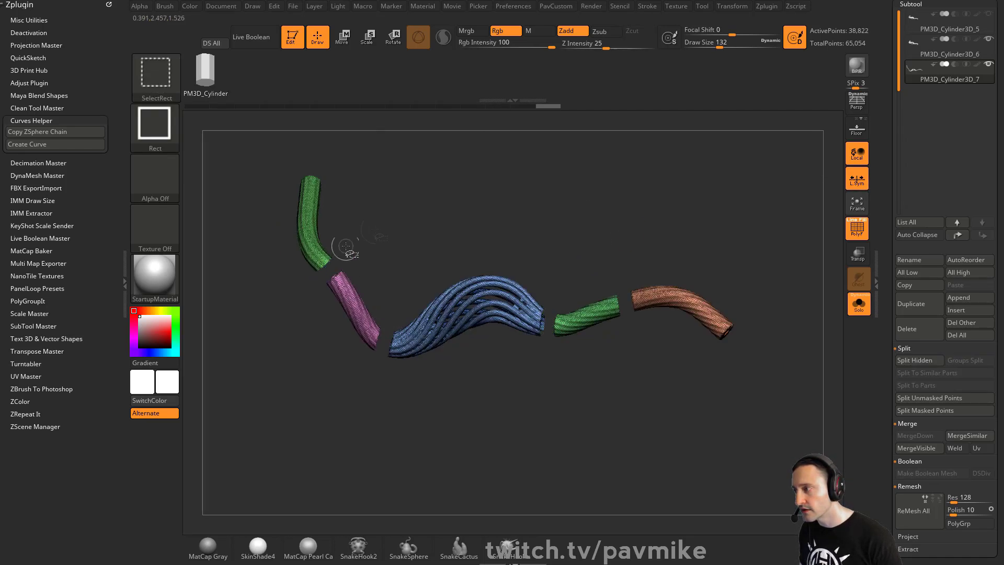
left_click_drag(764, 199, 782, 253, "ctrl+shift")
Step: Delete the hidden geometry and run Auto Groups on the four remaining bands
key("grave")
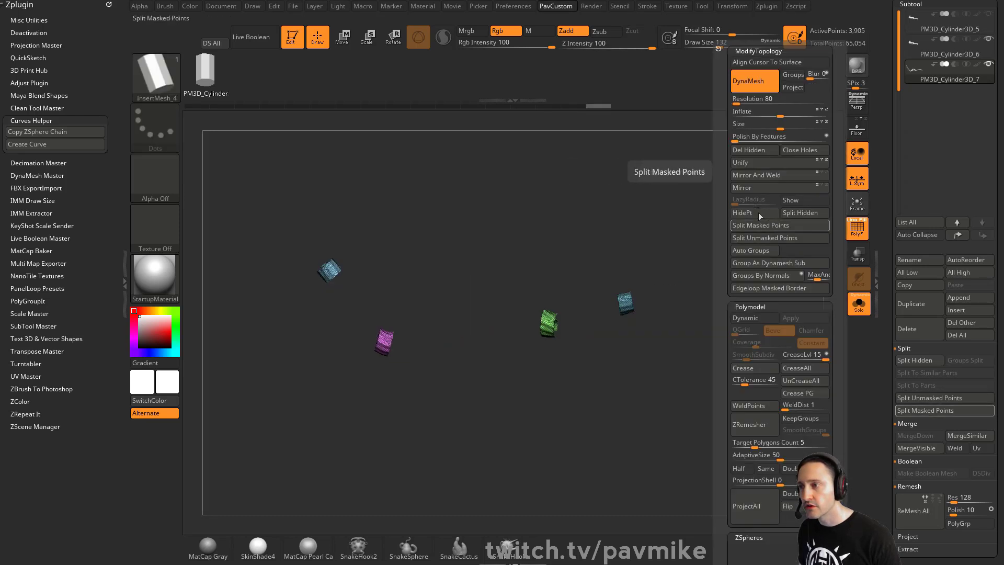
left_click(758, 151)
left_click(759, 249)
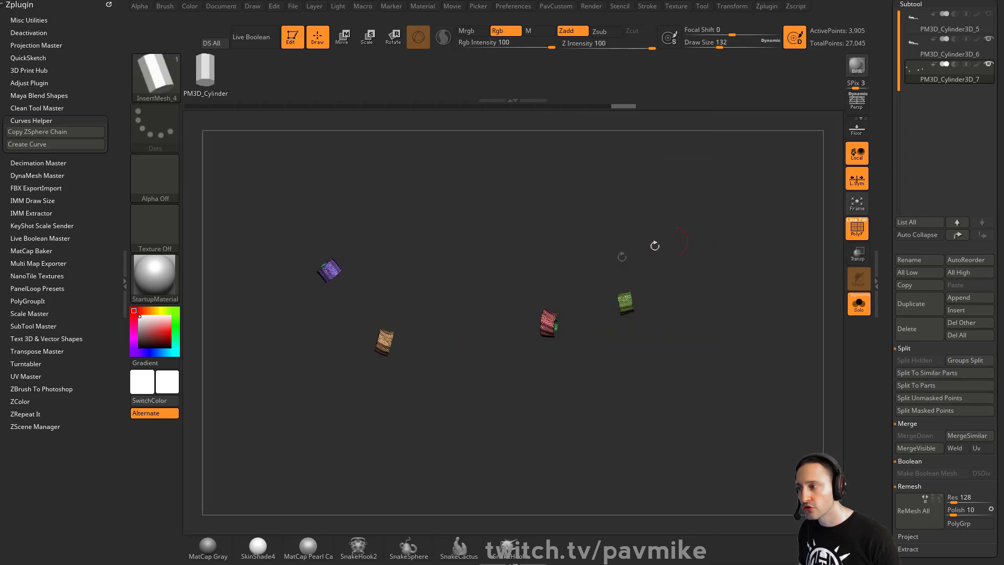
Step: Isolate the outer shell of each band and delete the hidden inner pieces
left_click_drag(657, 241, 755, 248, "alt")
left_click(693, 273, "ctrl+shift")
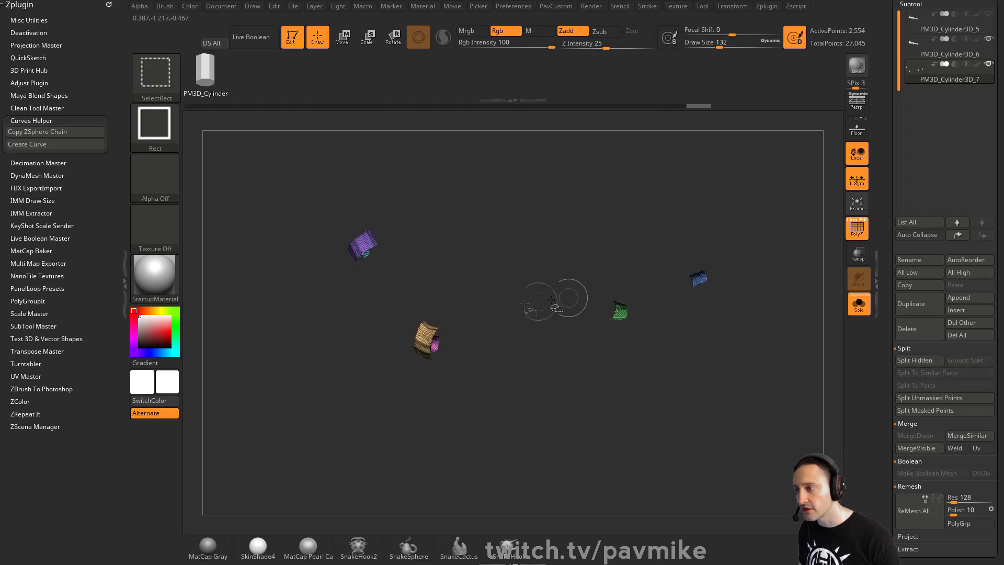
left_click_drag(683, 206, 692, 214, "ctrl+shift")
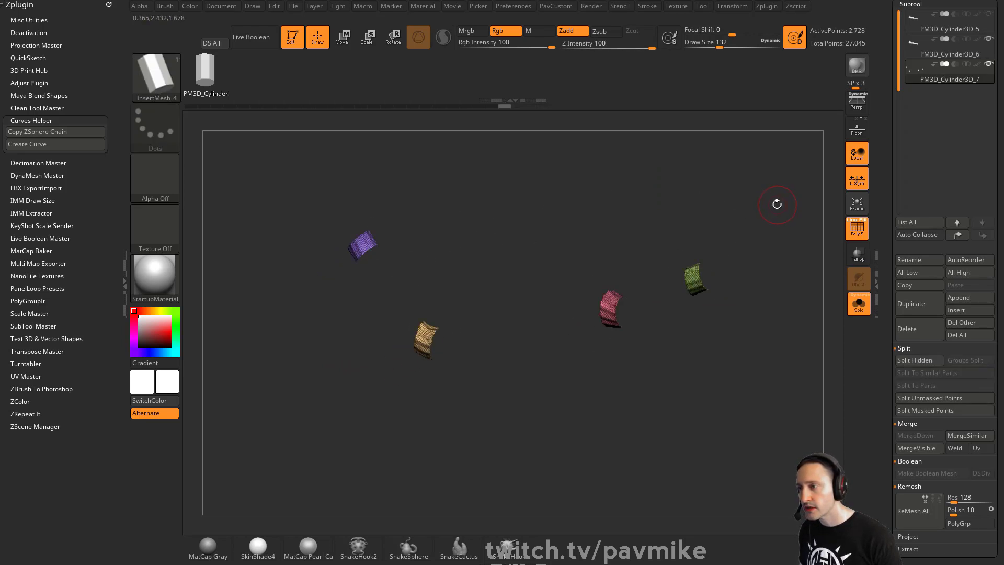
key("space")
left_click(753, 151)
Step: ZRemesh the four shells with Half on, assign them to a single polygroup, and show the cable strands again
key("space")
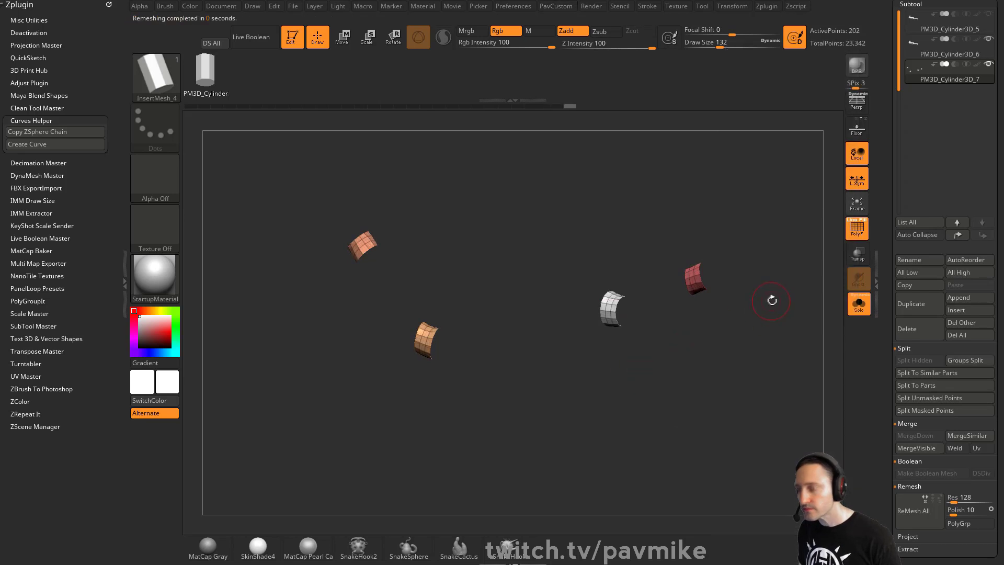
key("ctrl+w")
left_click(859, 307)
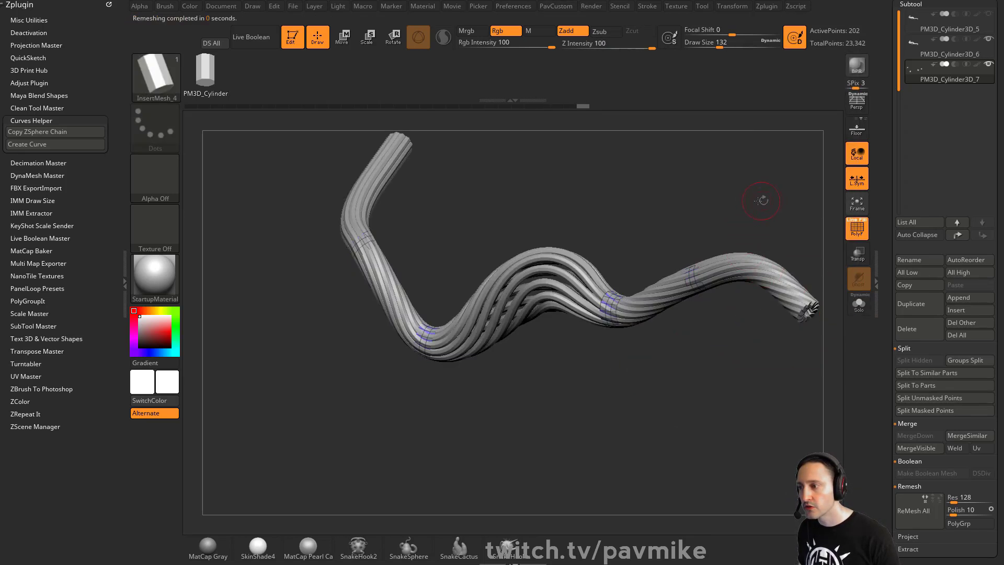
Step: Thicken all four shells outward into solid collars with the ZModeler QMesh action on Polygroup All, and reduce the draw size to 51
key("b")
key("z")
key("m")
key("space")
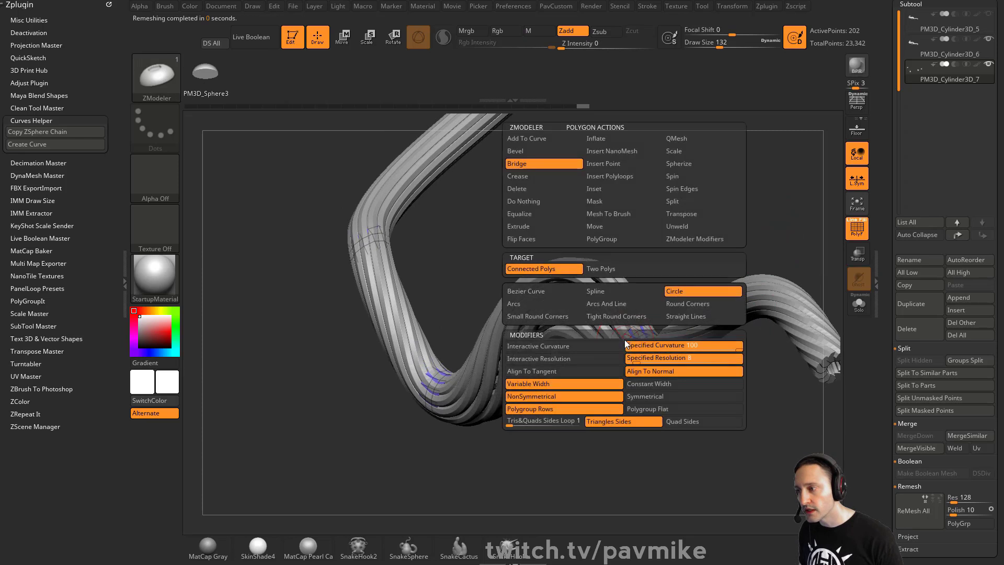
left_click(694, 138)
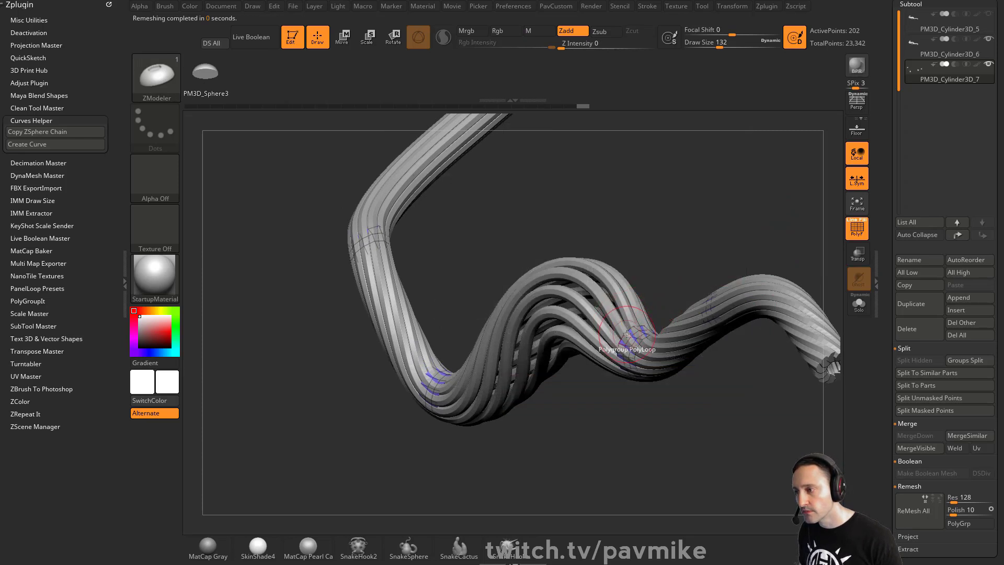
left_click_drag(627, 335, 639, 320)
mouse_move(683, 250)
left_mouse_down()
mouse_move(730, 240)
mouse_move(626, 240)
mouse_move(644, 251)
mouse_move(630, 252)
left_mouse_up()
key("s")
mouse_move(660, 227)
left_mouse_down()
mouse_move(637, 211)
mouse_move(647, 254)
left_mouse_up()
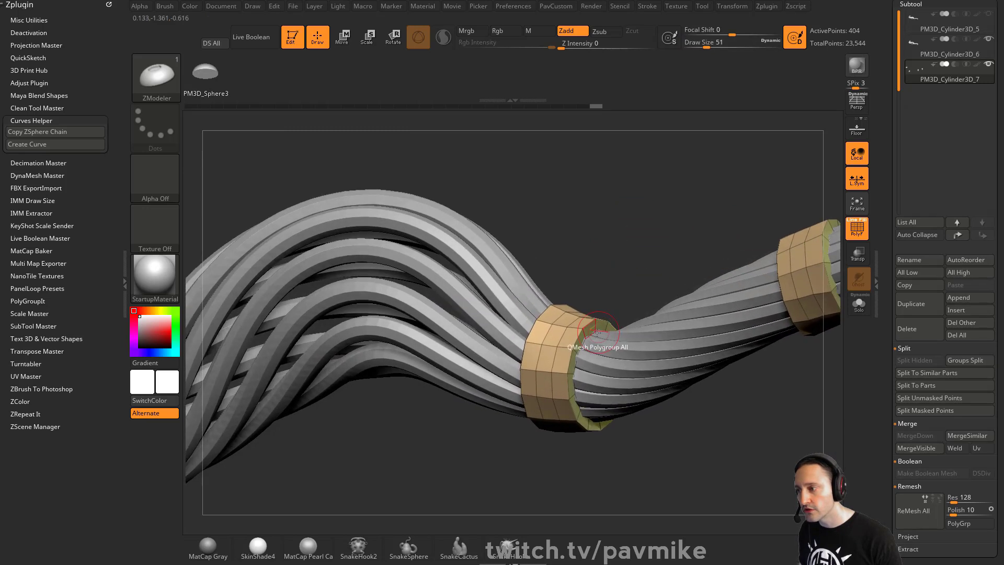
Step: Try to raise rims at the ends of the collars with QMesh on Polygroup All, and undo it
mouse_move(589, 329)
left_mouse_down()
mouse_move(601, 333)
mouse_move(589, 333)
left_mouse_up()
left_click_drag(627, 284, 638, 283)
key("ctrl")
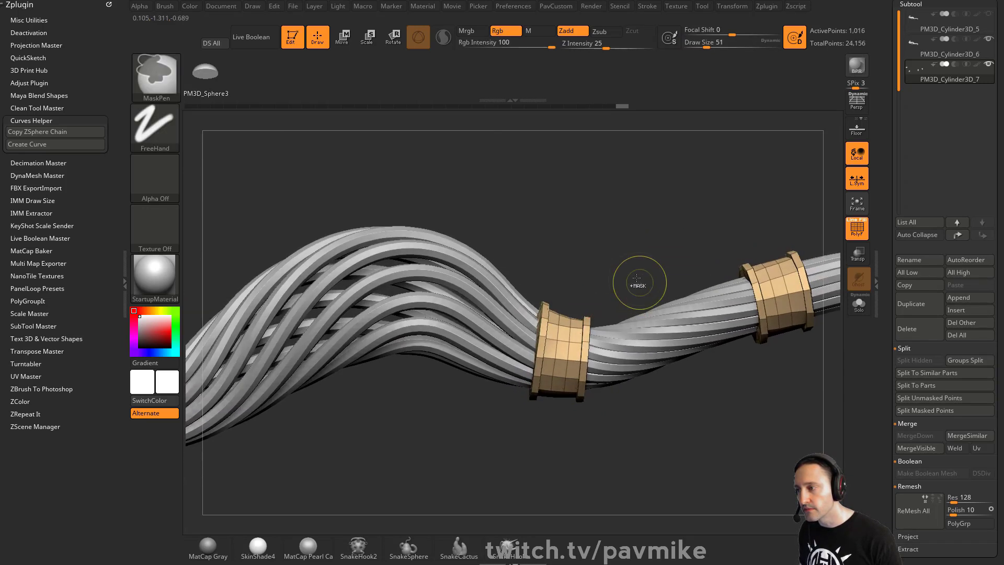
Step: Inset the outer faces of all the collars as one polygroup region to form a central band
left_click_drag(619, 230, 608, 309)
key("space")
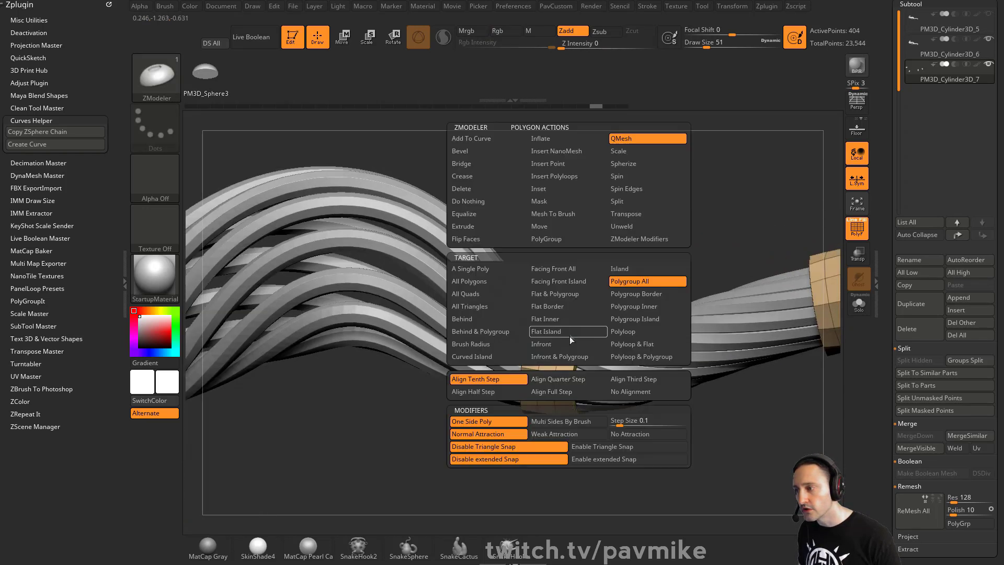
left_click(548, 198)
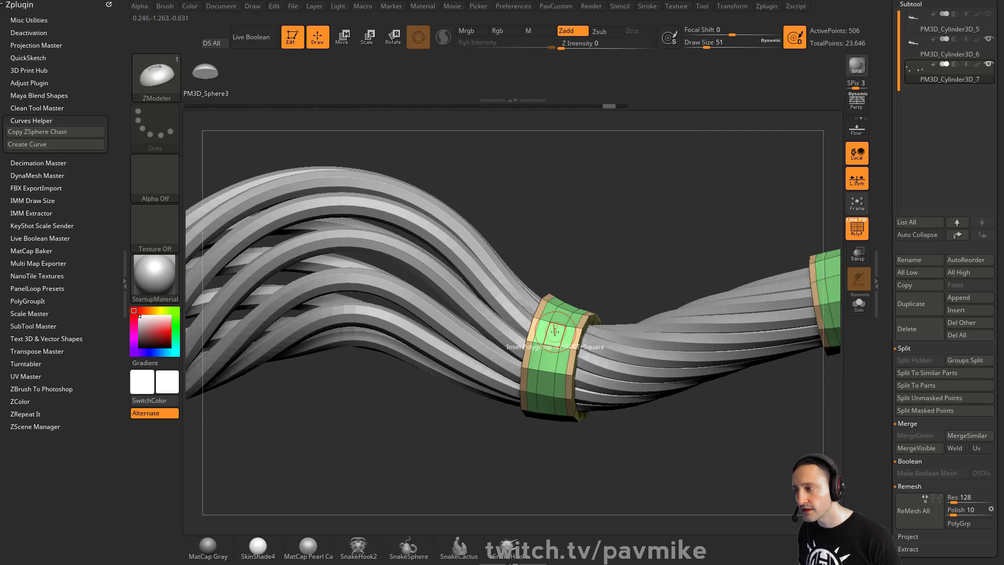
Step: Try to push the inset central band of the collars with QMesh, check the result in isolation, and undo it
key("space")
left_click(623, 139)
left_click_drag(669, 241, 670, 238)
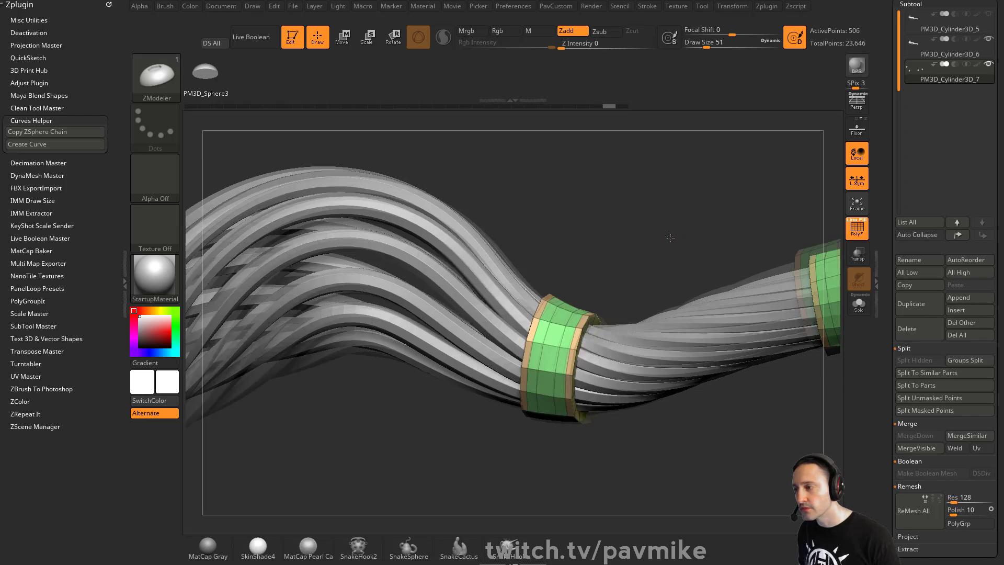
right_click_drag(670, 237, 640, 246)
left_click_drag(557, 331, 557, 353)
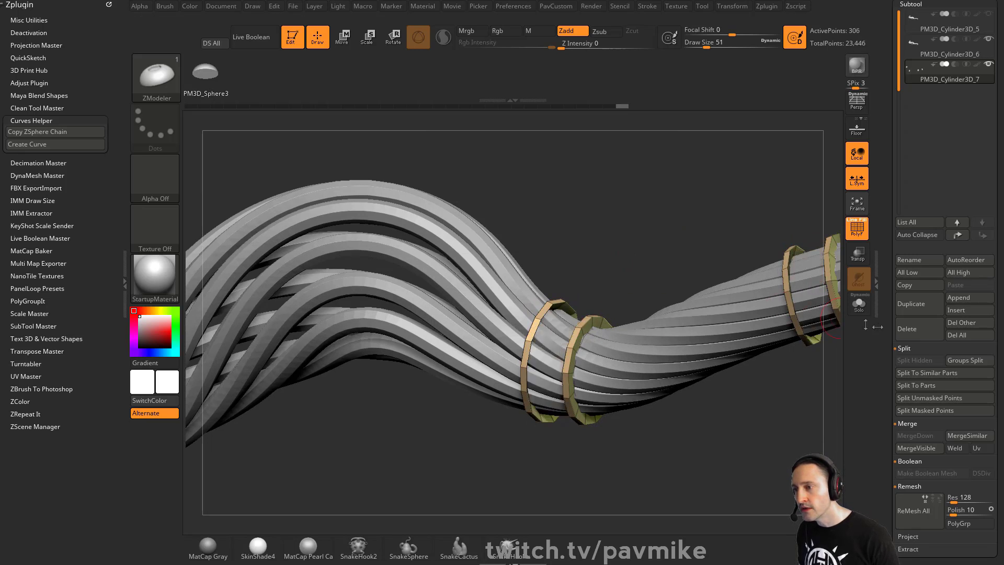
left_click(859, 305)
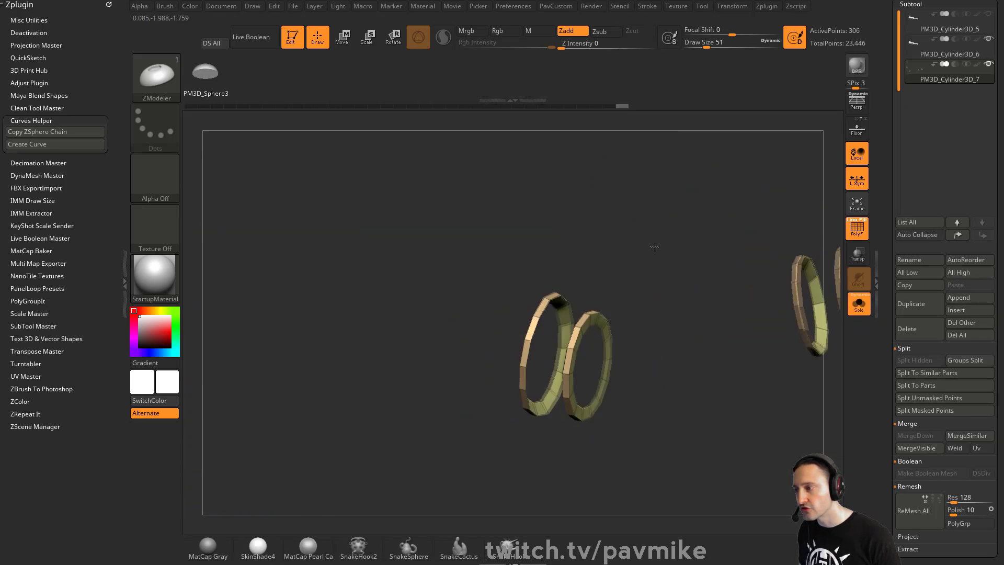
left_click(859, 304)
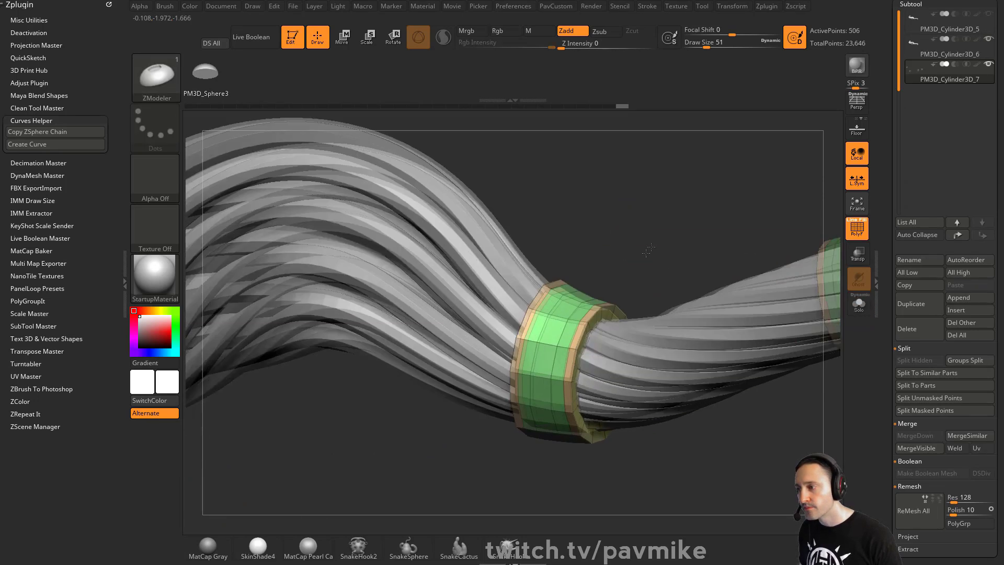
Step: Try the ZModeler Extrude action on the collars, first with the Polygroup Island target and after that with Polygroup All
key("space")
left_click(463, 226)
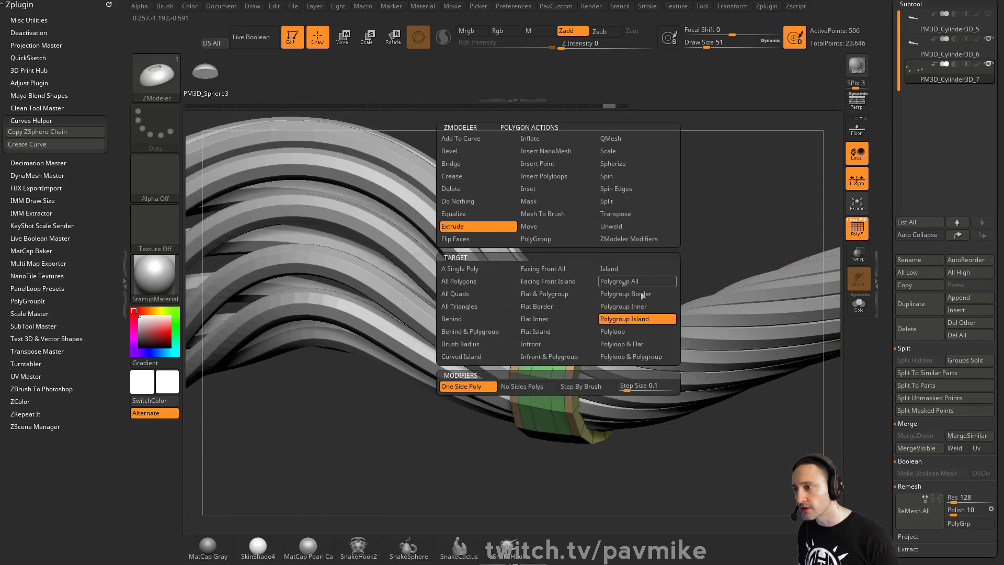
left_click_drag(683, 265, 577, 341)
left_click(859, 305)
key("space")
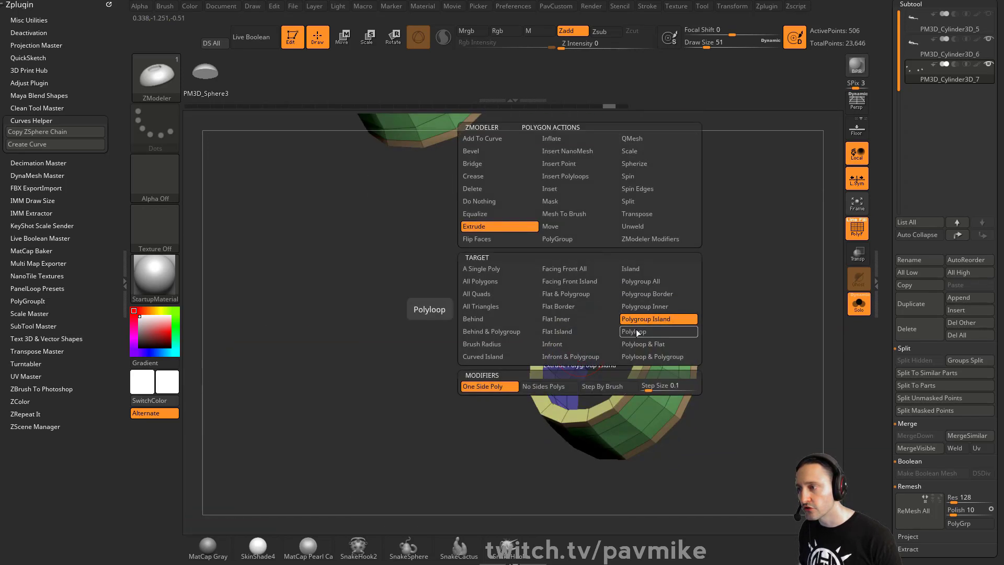
left_click(640, 282)
left_click_drag(580, 349, 591, 361)
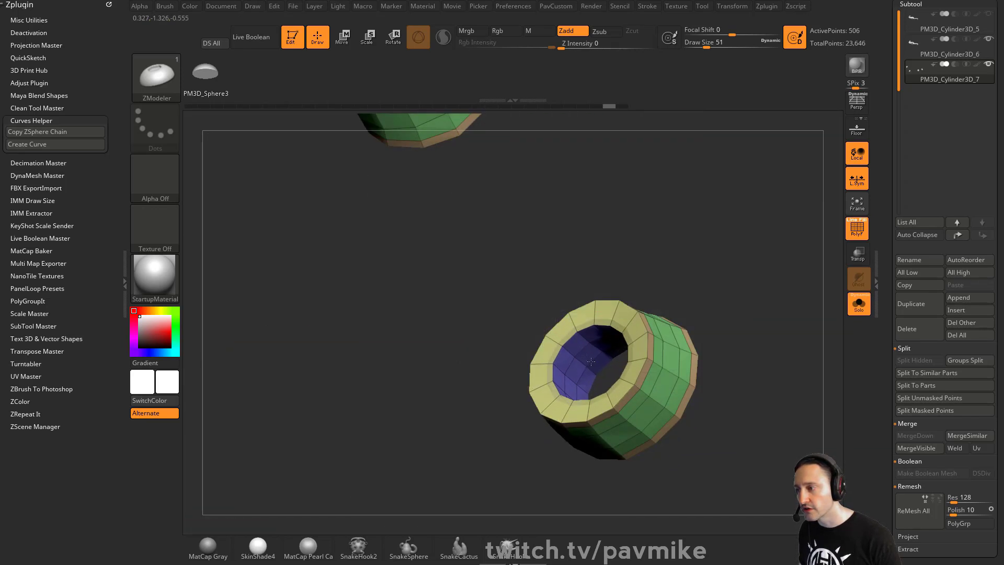
mouse_move(665, 283)
left_mouse_down()
mouse_move(728, 221)
mouse_move(652, 235)
mouse_move(650, 272)
left_mouse_up()
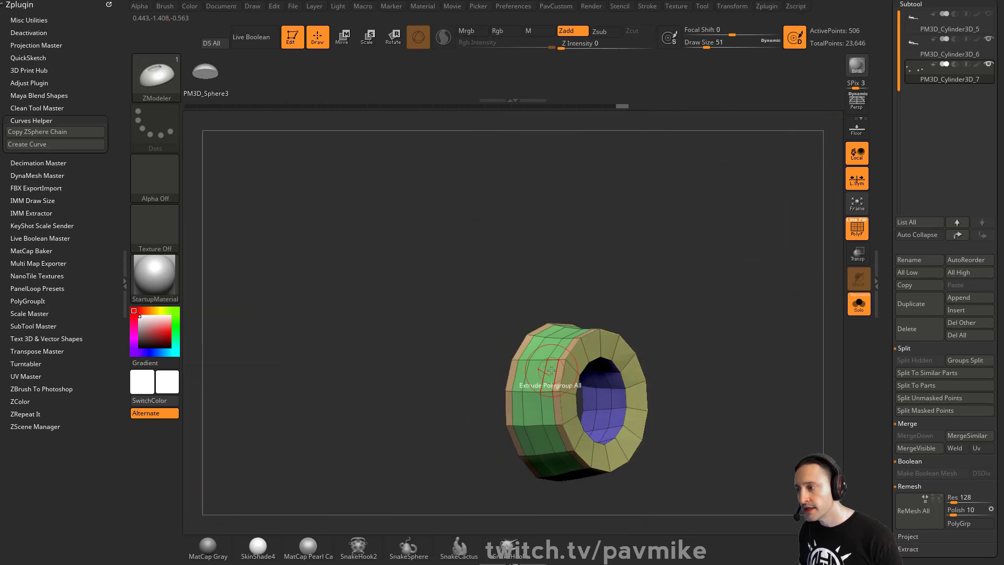
Step: Inset the central band of the collars a second time to form a narrower polygroup inside it
key("space")
key("space")
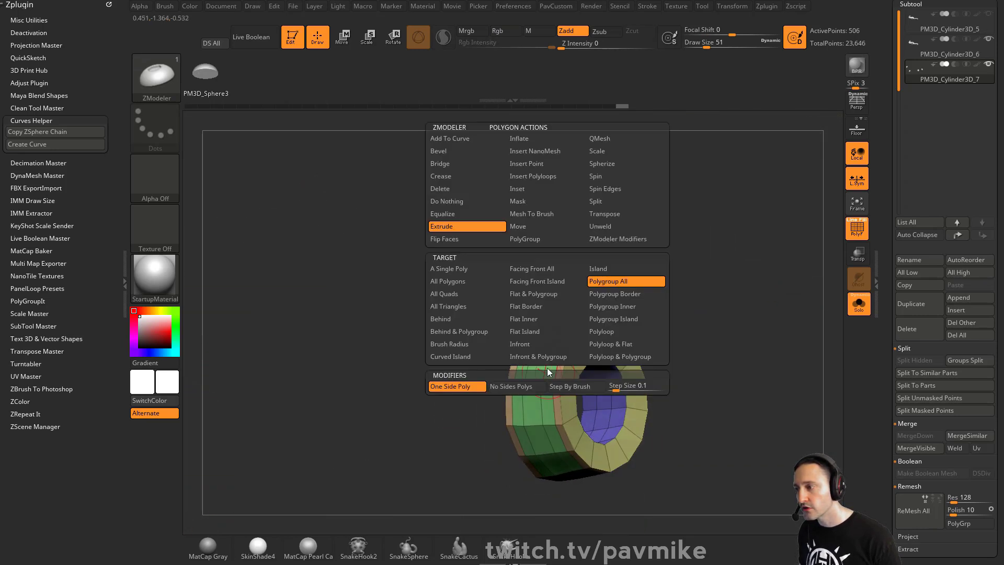
left_click(526, 236)
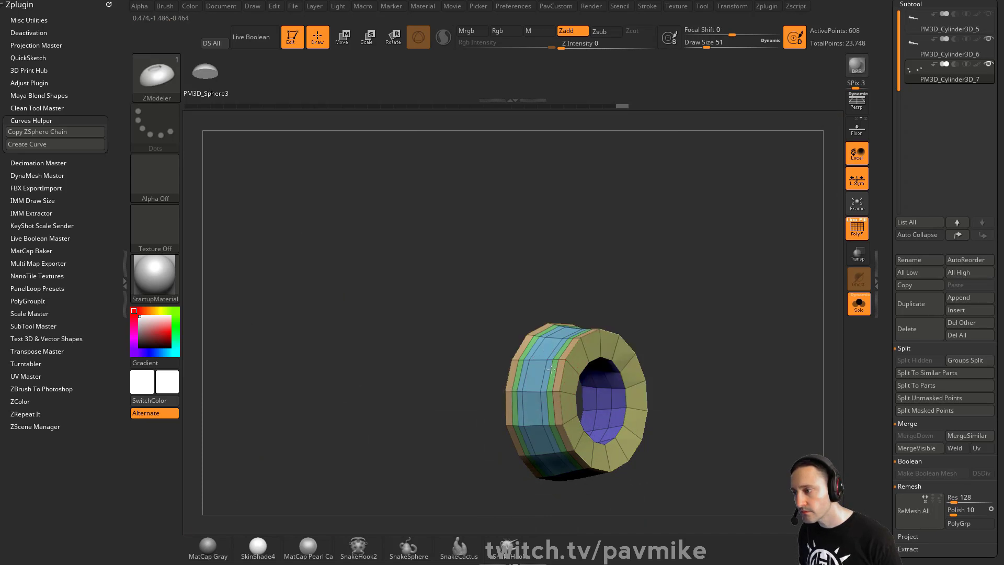
Step: Recess the inner inset band of all collars with QMesh on Polygroup All, and show the strands without the polyframe
key("space")
left_click(620, 137)
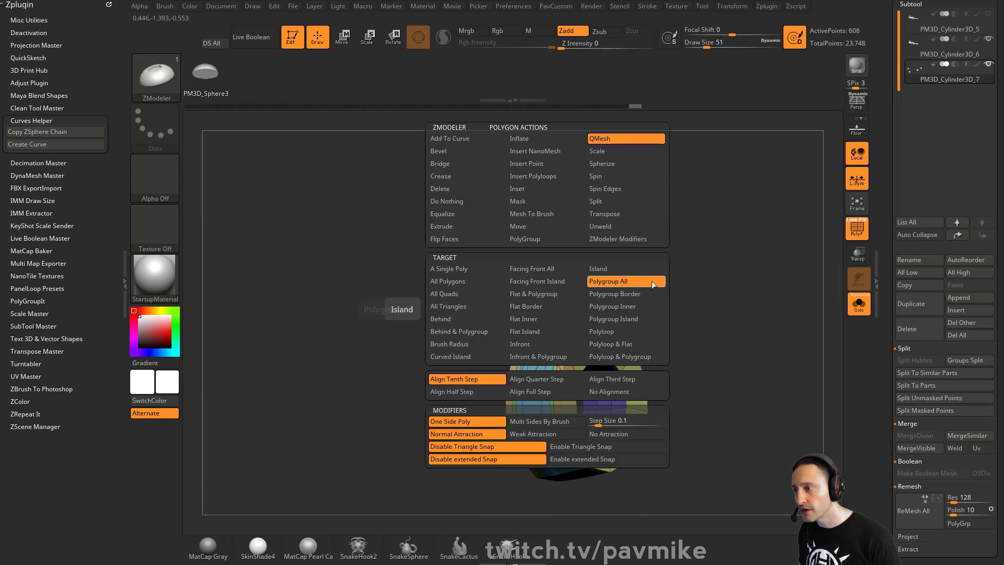
left_click_drag(696, 314, 716, 224, "alt")
left_click(858, 304)
left_click(857, 228)
left_click_drag(654, 220, 726, 249)
Step: Turn on dynamic subdivision for the collars with SmoothSubdiv at 4
key("grave")
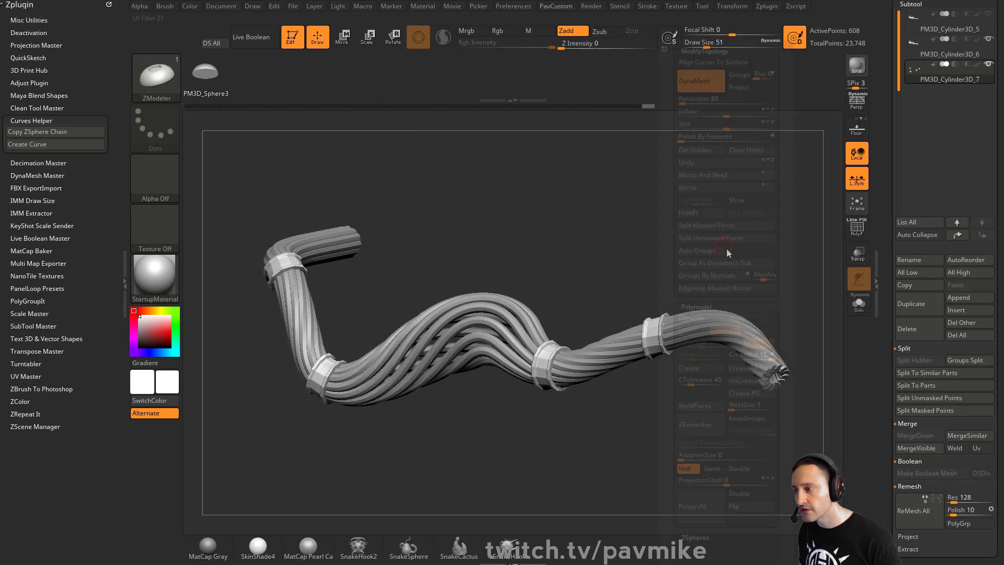
left_click(701, 315)
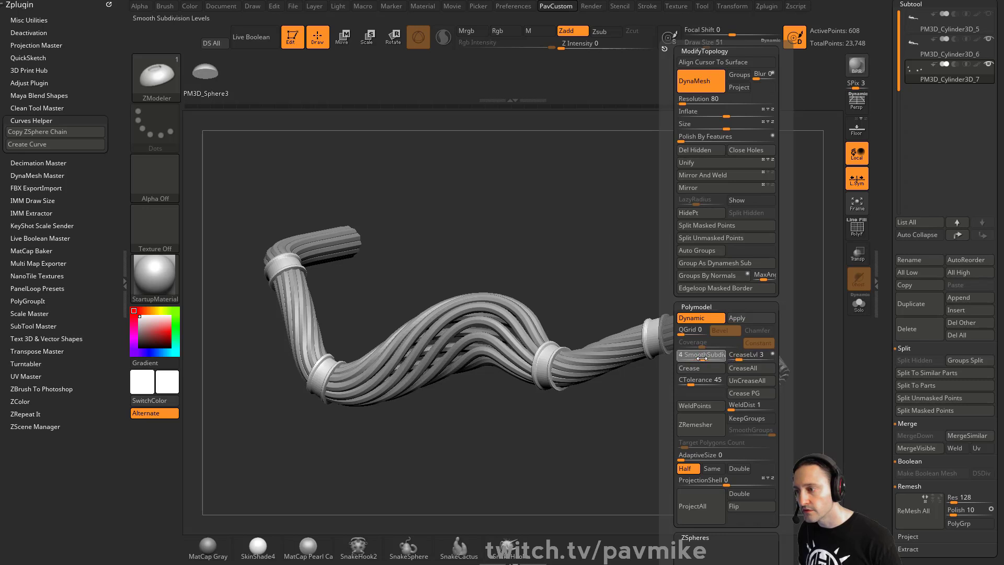
mouse_move(654, 237)
left_mouse_down()
mouse_move(674, 217)
mouse_move(692, 272)
left_mouse_up()
Step: Set the draw size to 94, select the cable strands subtool and turn on dynamic subdivision for it
key("s")
left_click(661, 341, "alt")
mouse_move(725, 314)
left_mouse_down()
mouse_move(749, 291)
mouse_move(747, 263)
left_mouse_up()
key("d")
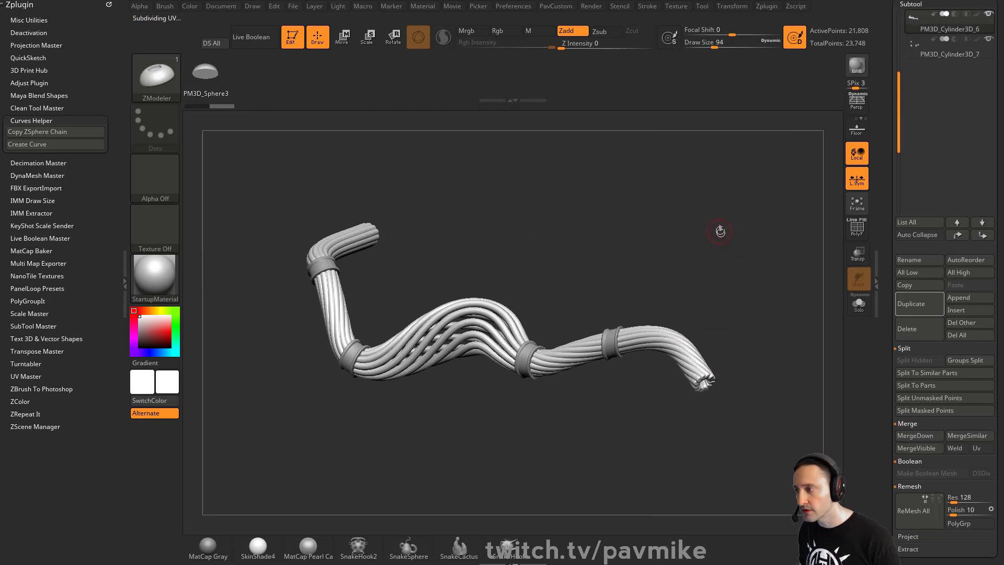